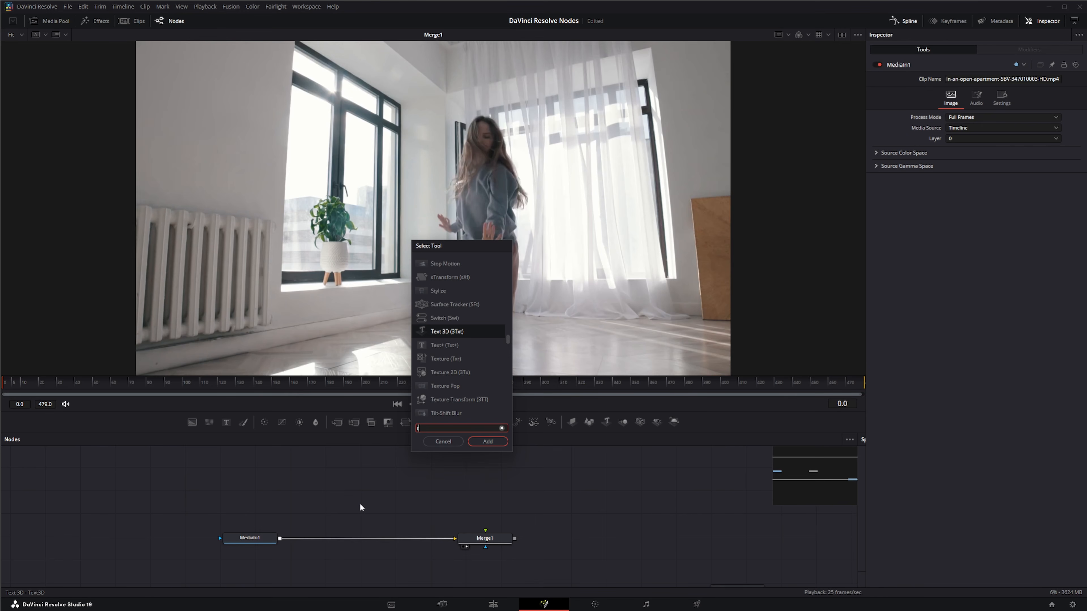
- Add a Time Speed node and place it above the connection between MediaIn1 and Merge1
text(ime)
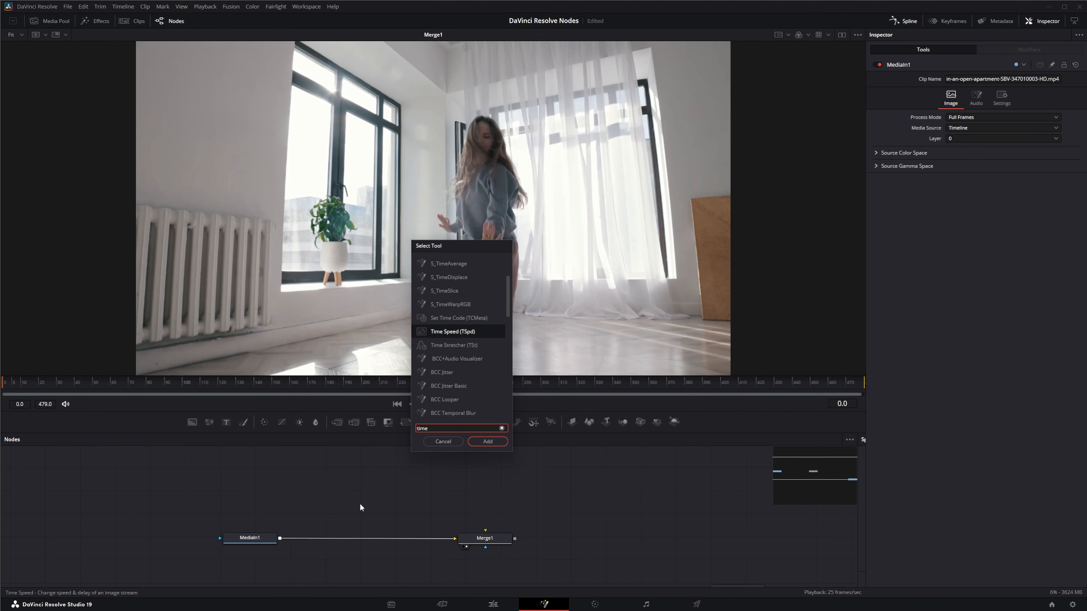
key(Return)
drag(358, 504, 404, 476)
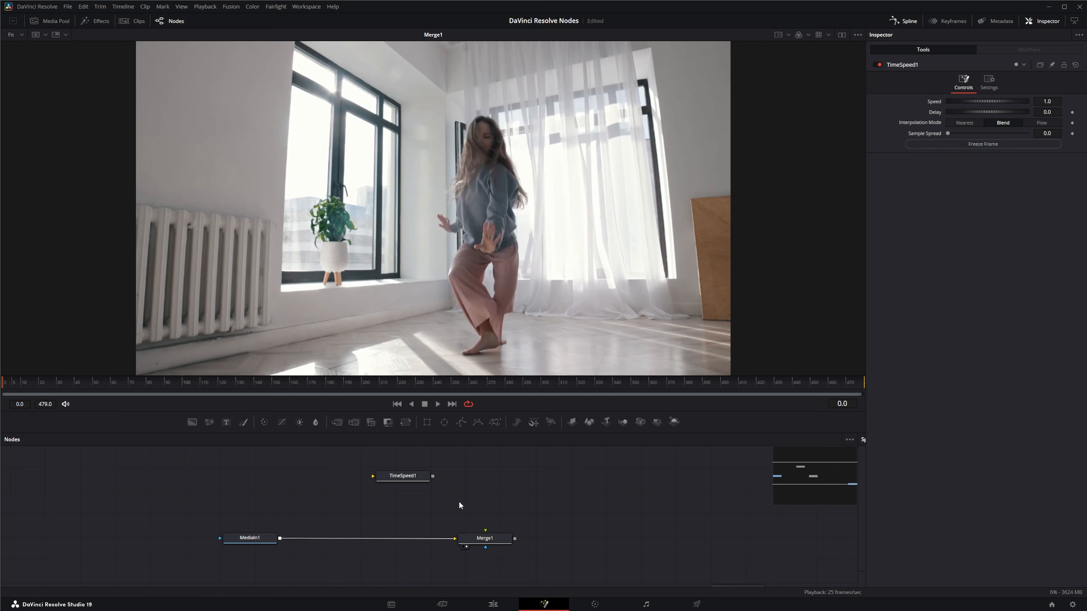
- Add a Time Stretcher node and place it directly beneath the TimeSpeed1 node
key(shift+space)
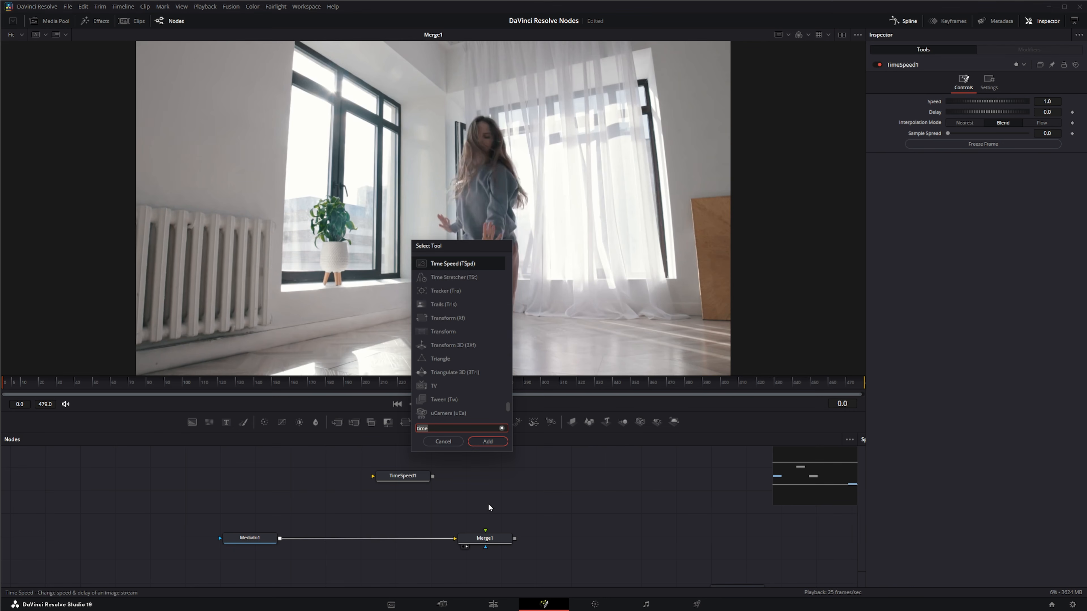
text(st)
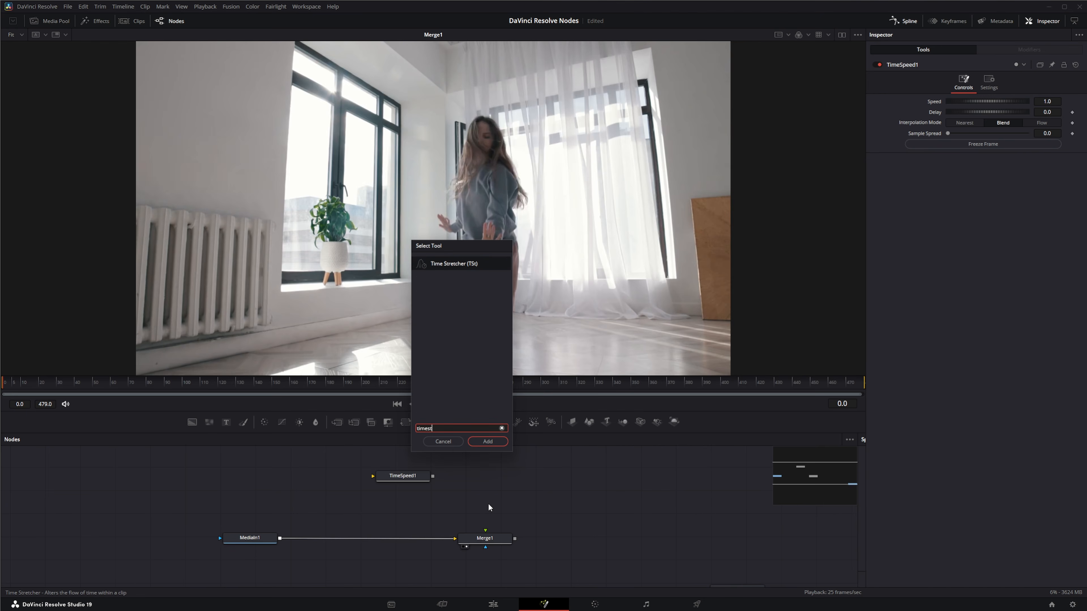
key(Return)
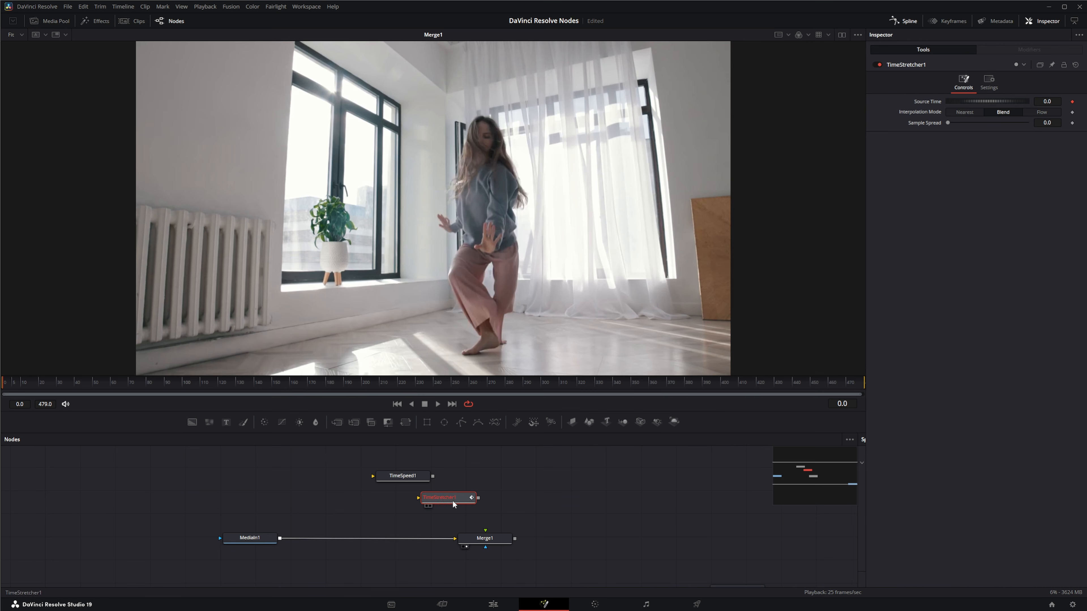
click(496, 491)
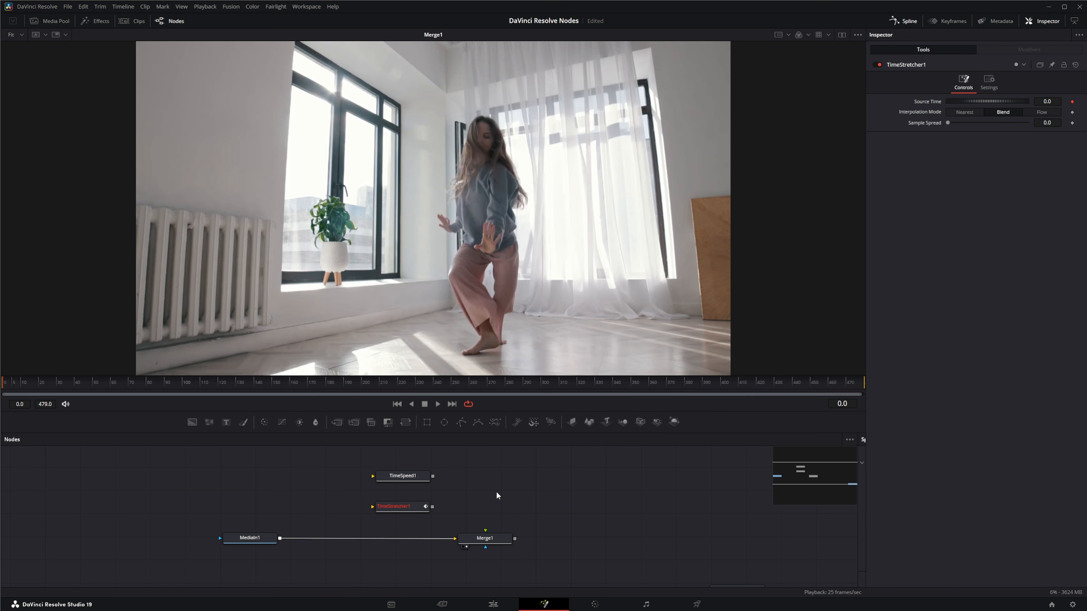
- Add an Optical Flow node and place it before the two time nodes, above MediaIn1
key(shift+space)
text(opti)
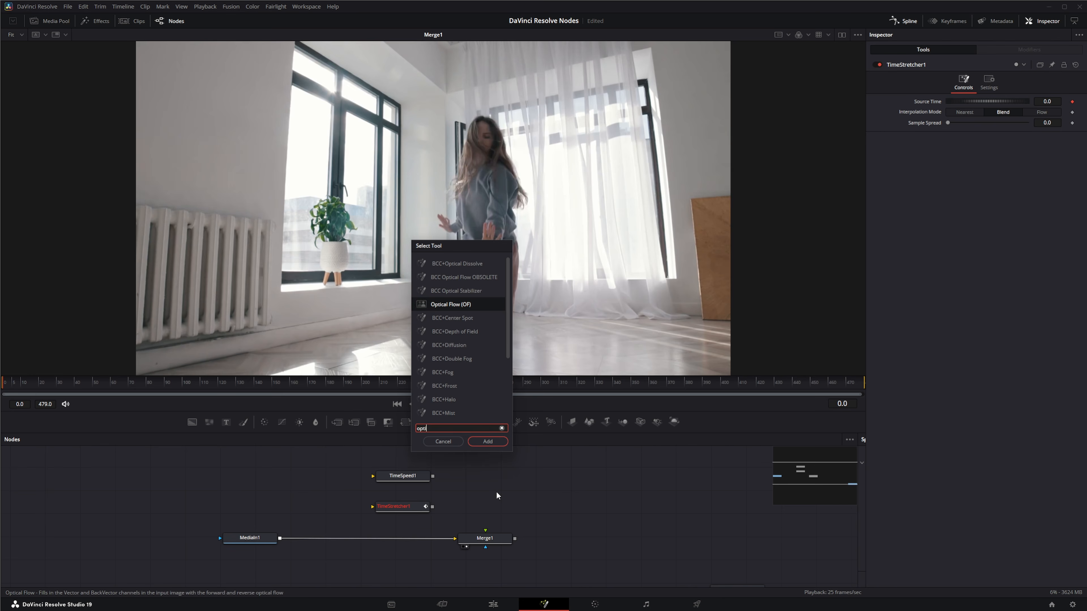
key(Return)
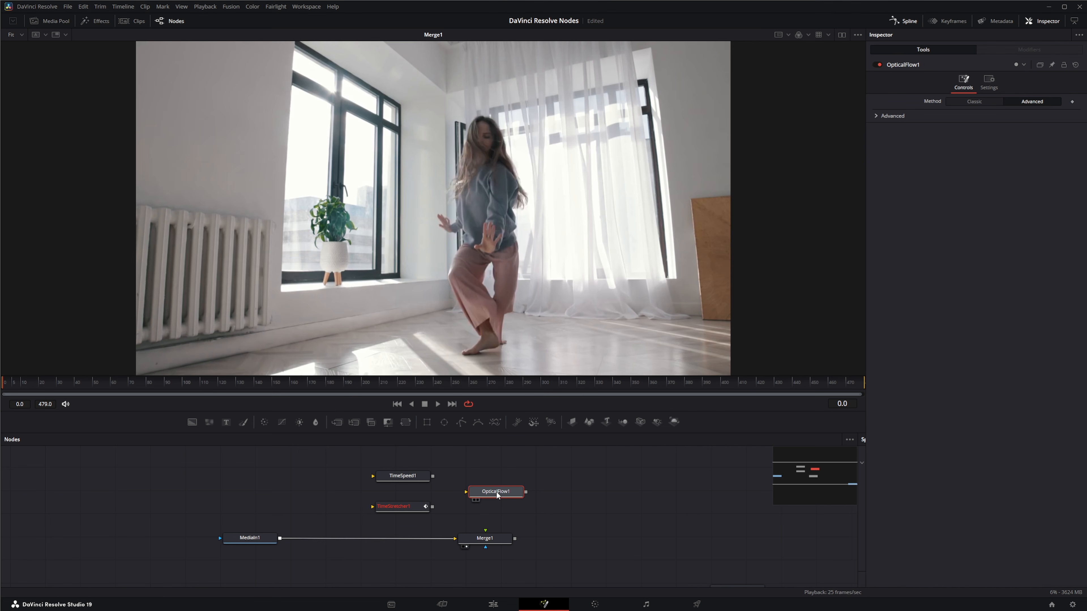
drag(496, 492, 304, 492)
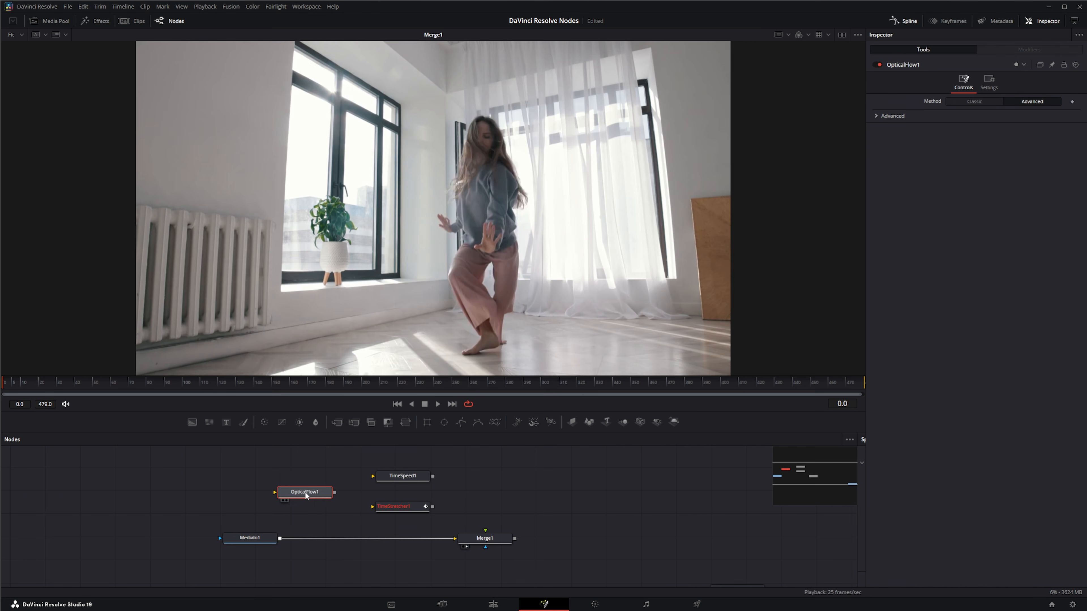
- Examine the interpolation mode options of the TimeSpeed1 and TimeStretcher1 nodes and the method setting of the OpticalFlow1 node
click(408, 478)
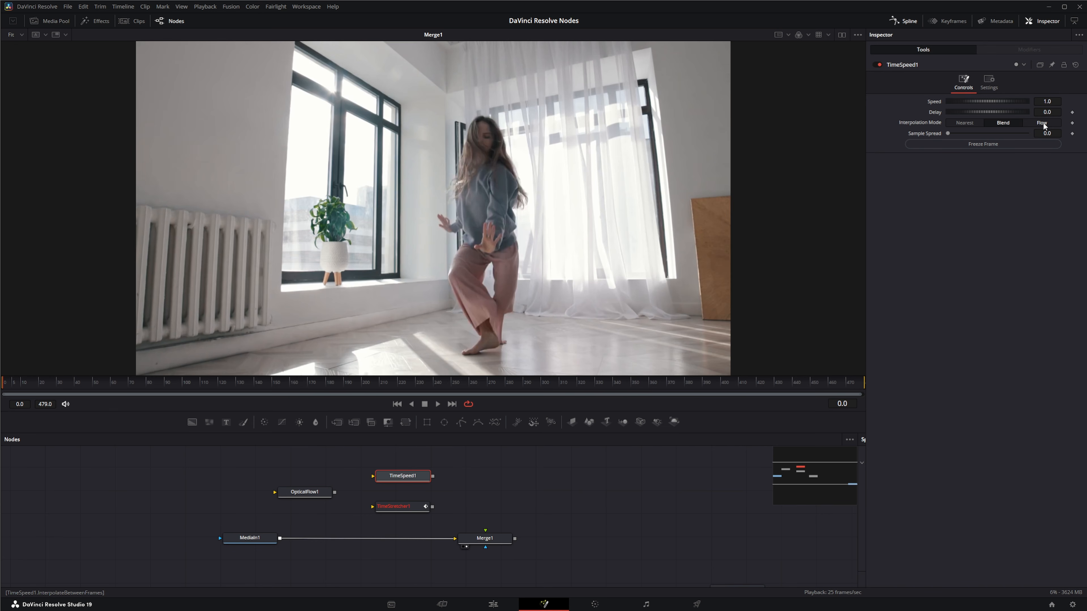
click(401, 507)
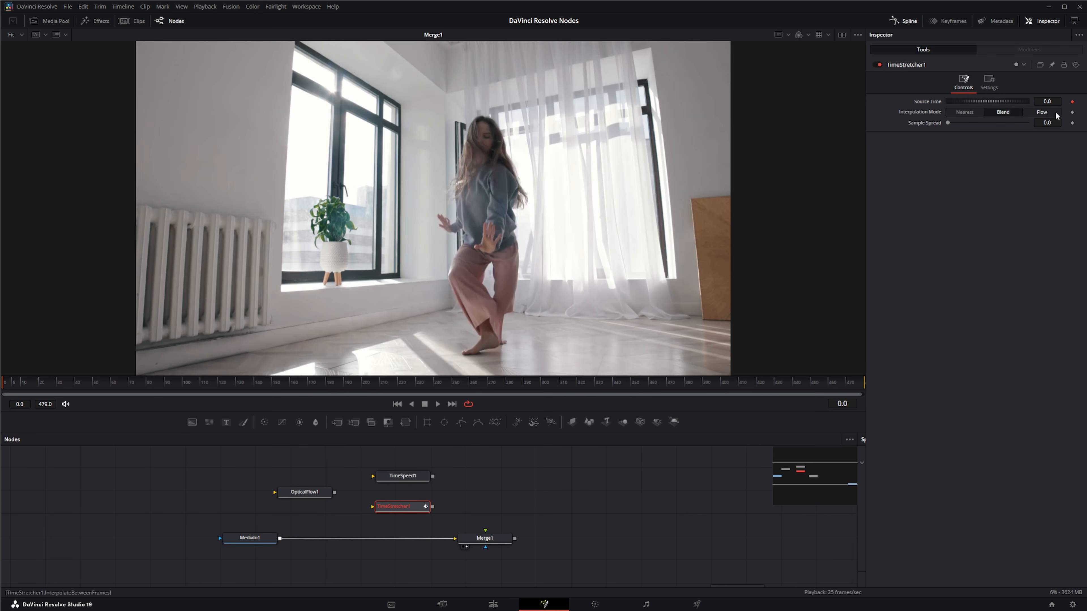
drag(261, 467, 341, 516)
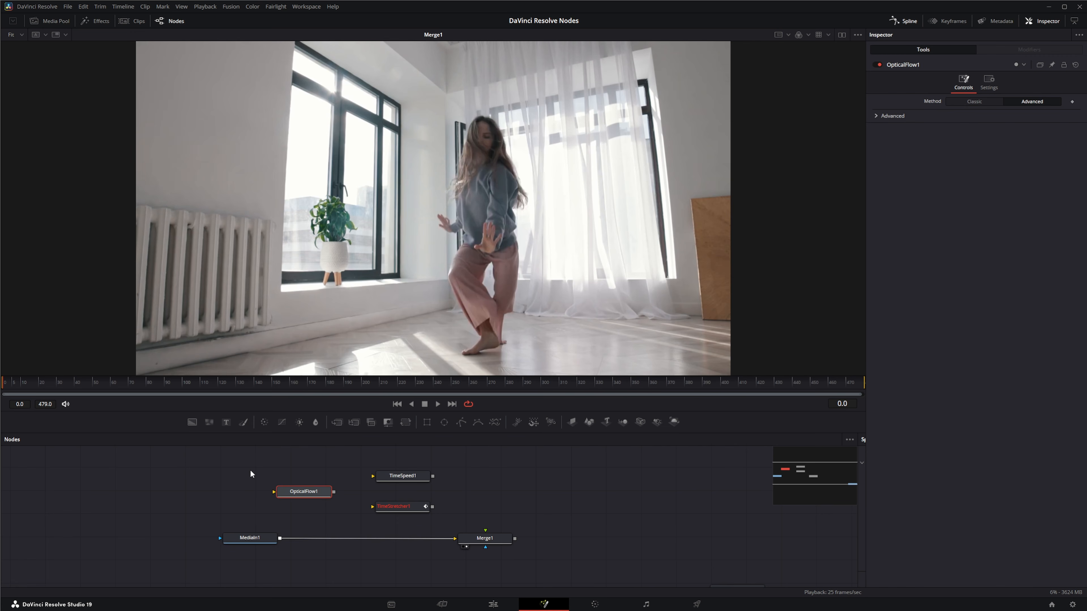
drag(250, 468, 298, 492)
drag(256, 465, 334, 509)
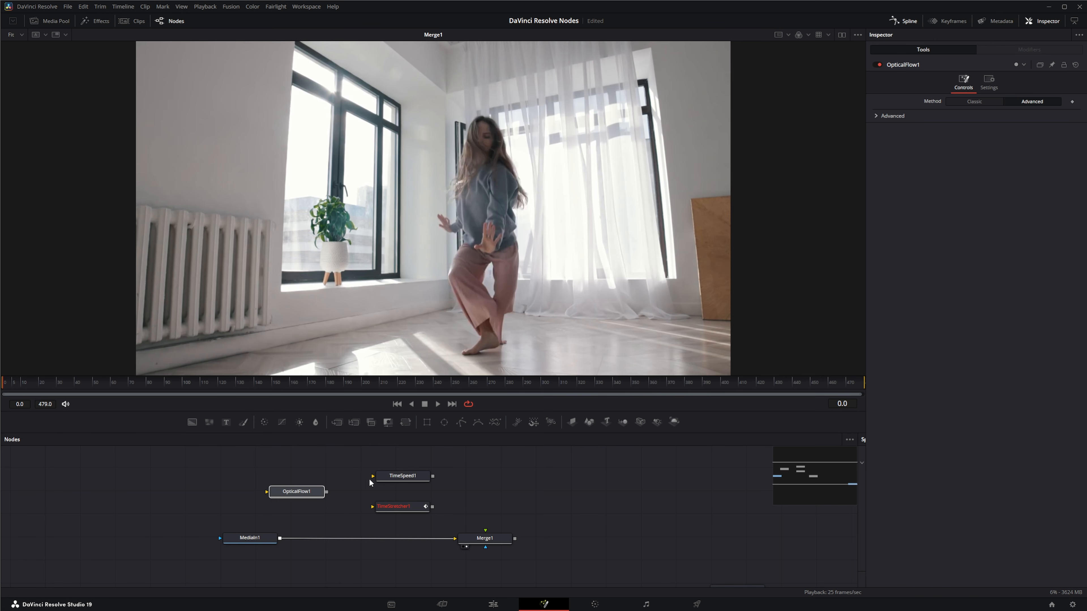
click(406, 478)
drag(407, 477, 406, 476)
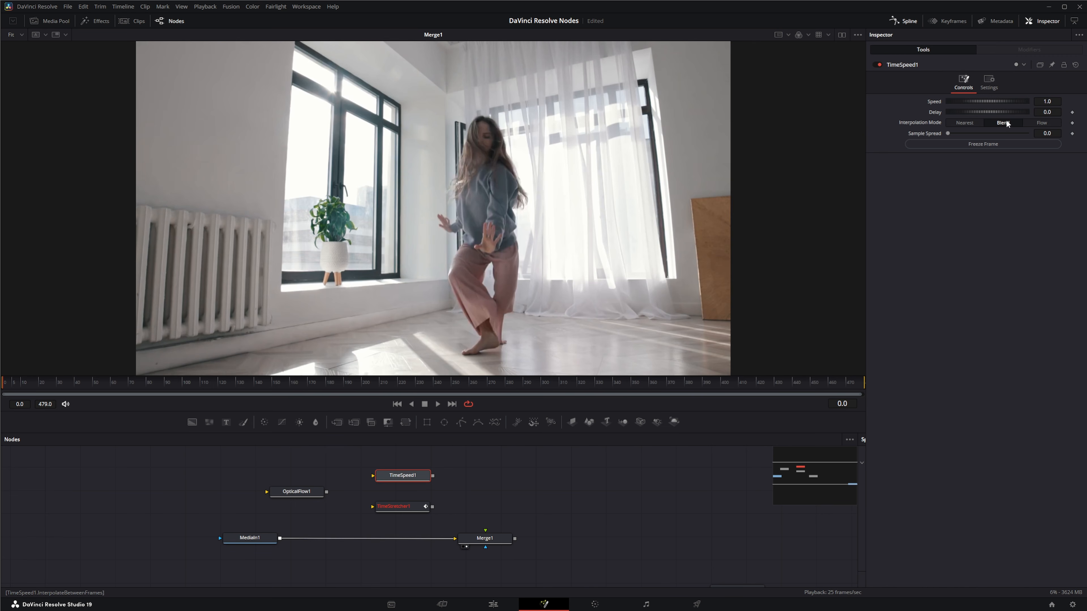
click(397, 507)
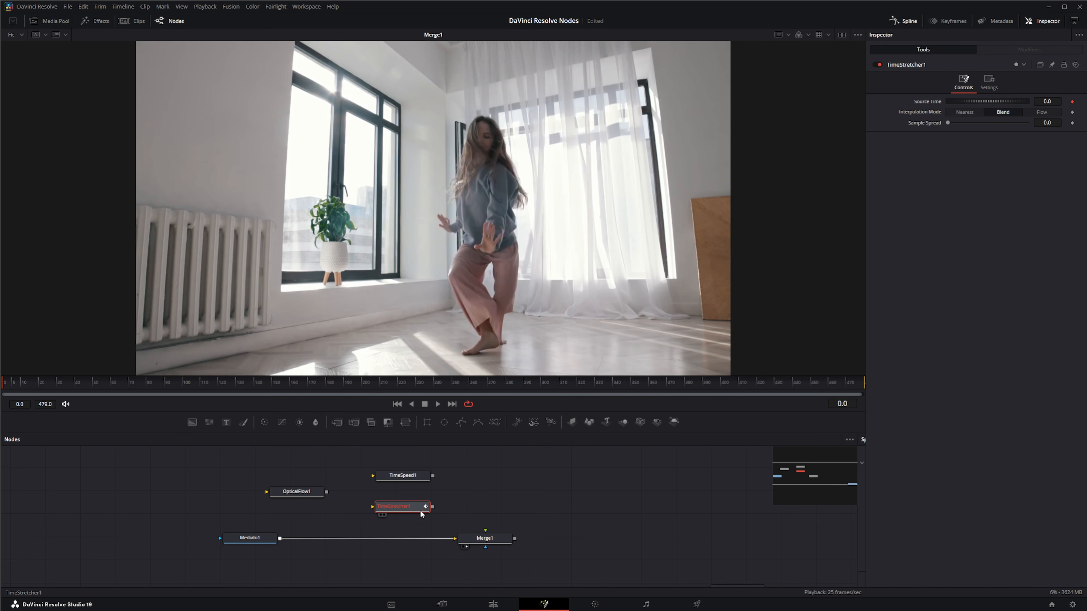
mouse_move(295, 493)
mouse_down()
mouse_move(339, 507)
mouse_move(315, 493)
mouse_up()
- Set the interpolation mode of both the TimeSpeed1 and TimeStretcher1 nodes to Flow
drag(354, 459, 445, 519)
click(415, 475)
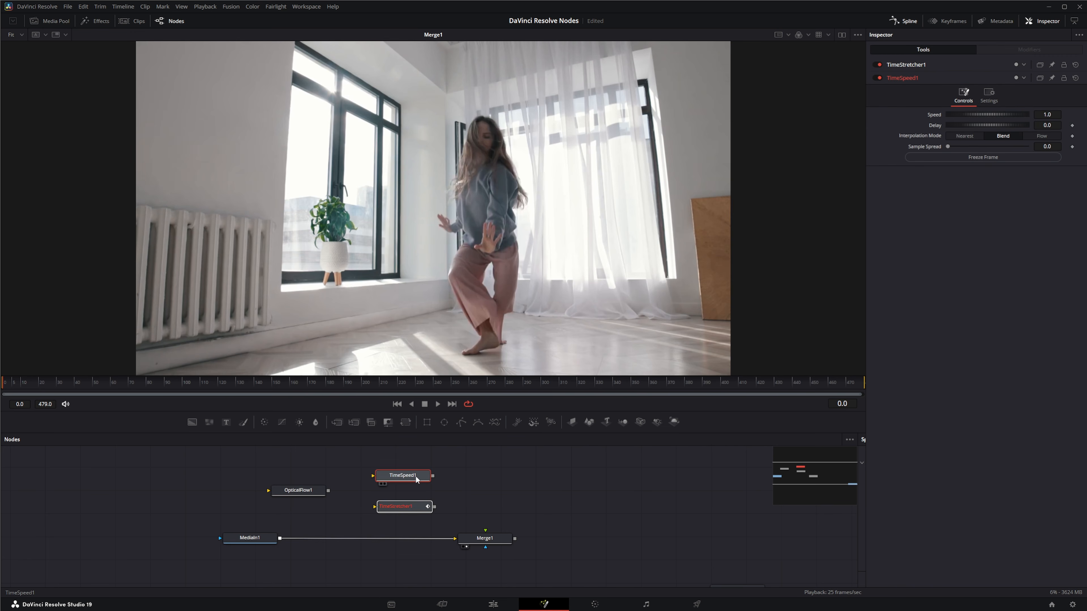
click(1041, 136)
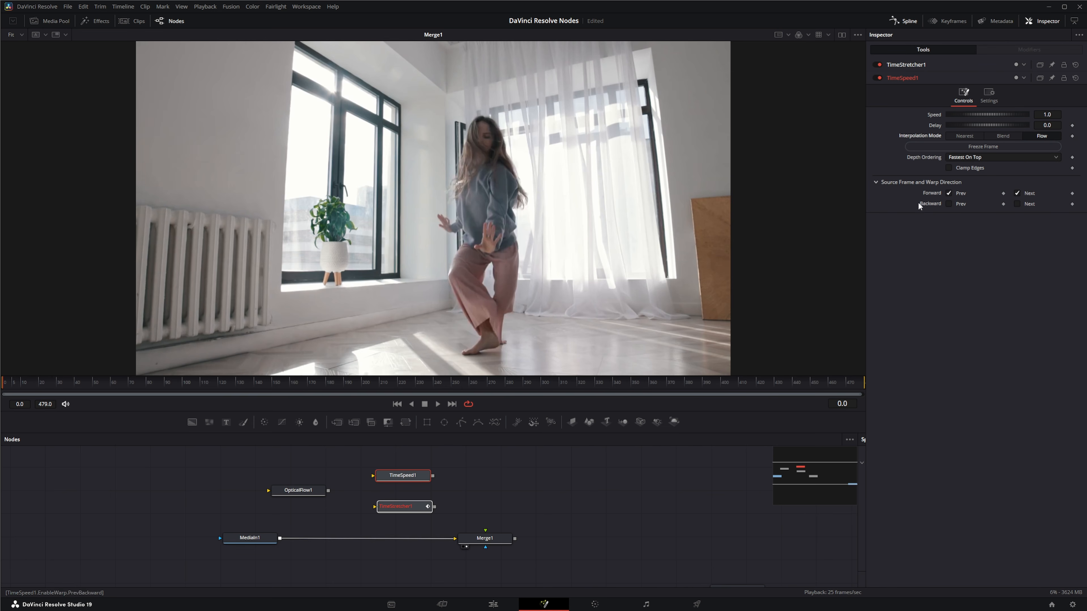
click(402, 507)
click(1044, 111)
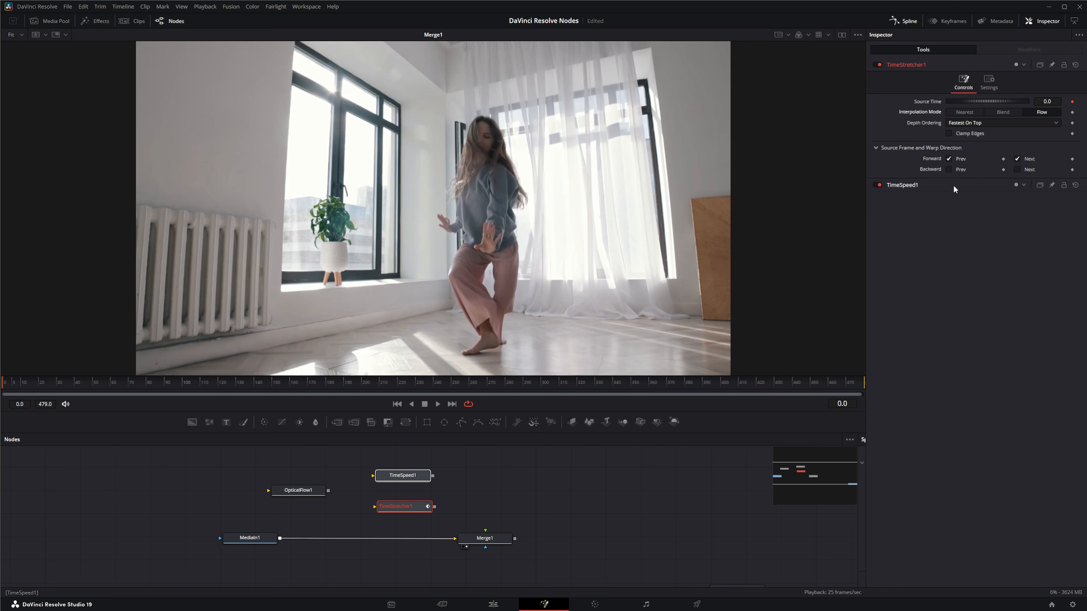
- Move TimeSpeed1 out of the way and delete the OpticalFlow1 and TimeStretcher1 nodes
drag(402, 476, 422, 464)
click(413, 499)
drag(250, 482, 461, 525)
key(Delete)
key(Delete)
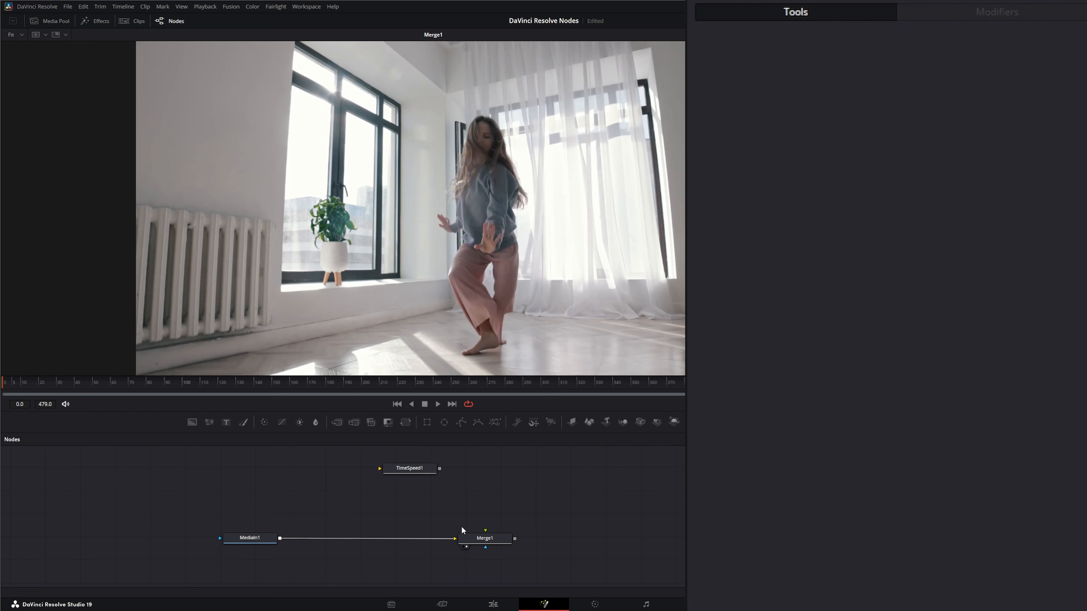
- Insert the TimeSpeed1 node into the connection between MediaIn1 and Merge1
drag(421, 469, 389, 470)
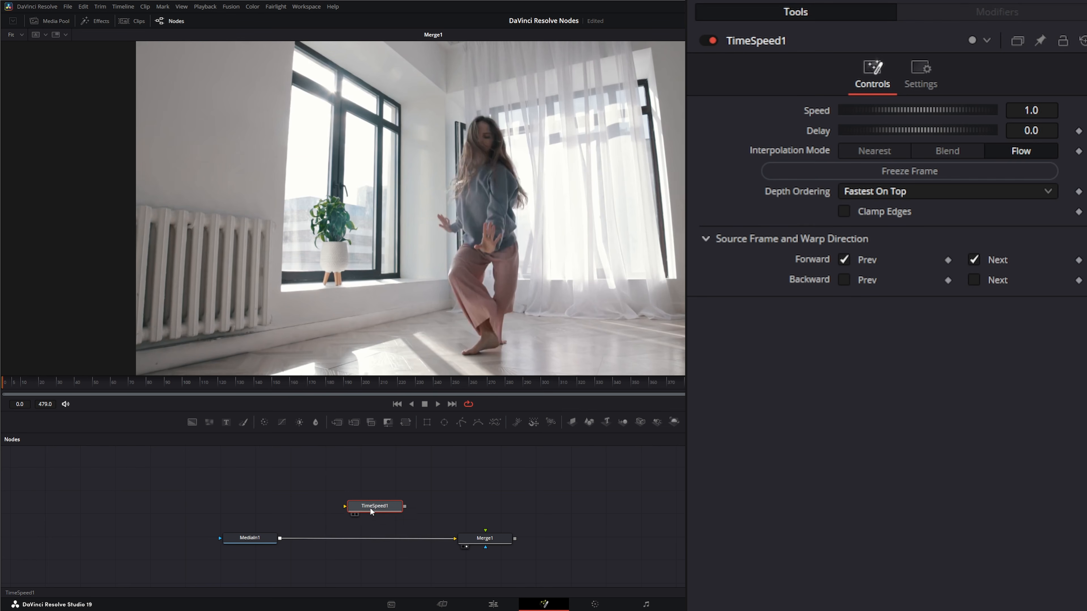
drag(358, 536, 362, 539)
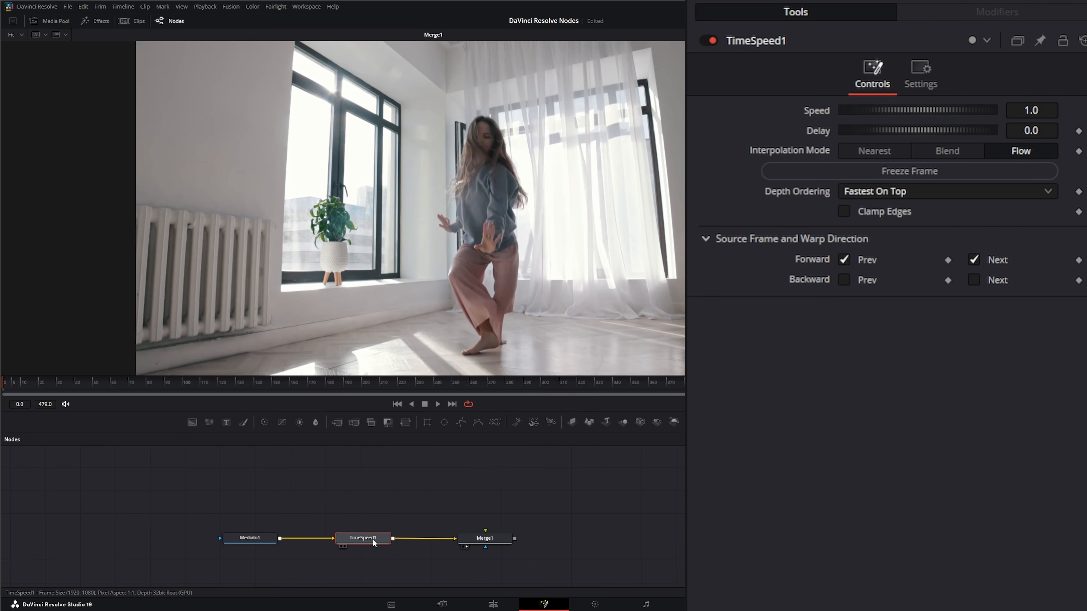
drag(371, 538, 376, 540)
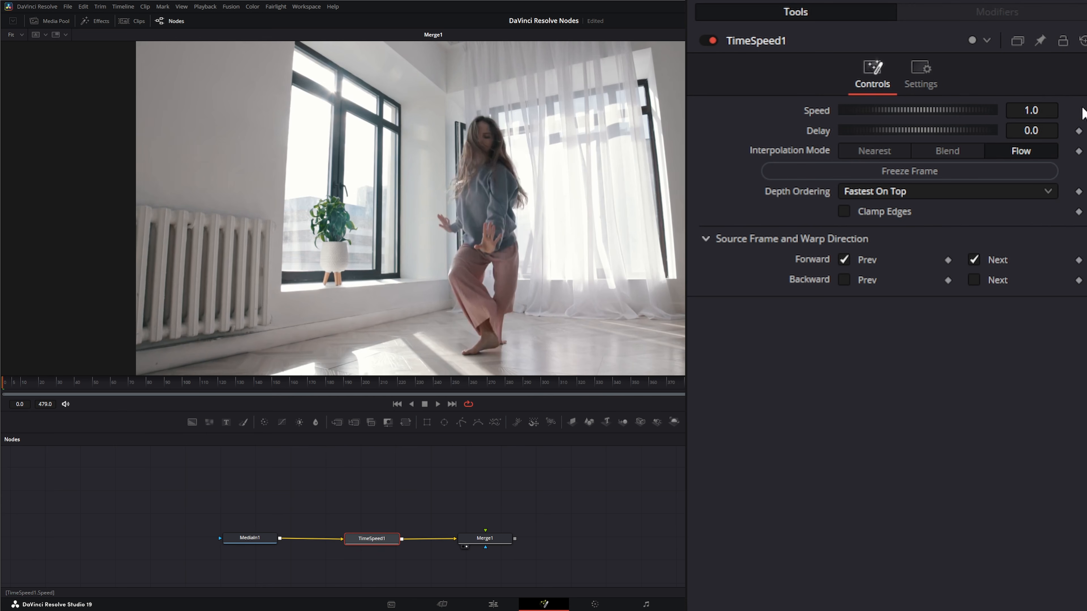
- Set the interpolation mode of TimeSpeed1 to Nearest and start playing the clip
click(875, 152)
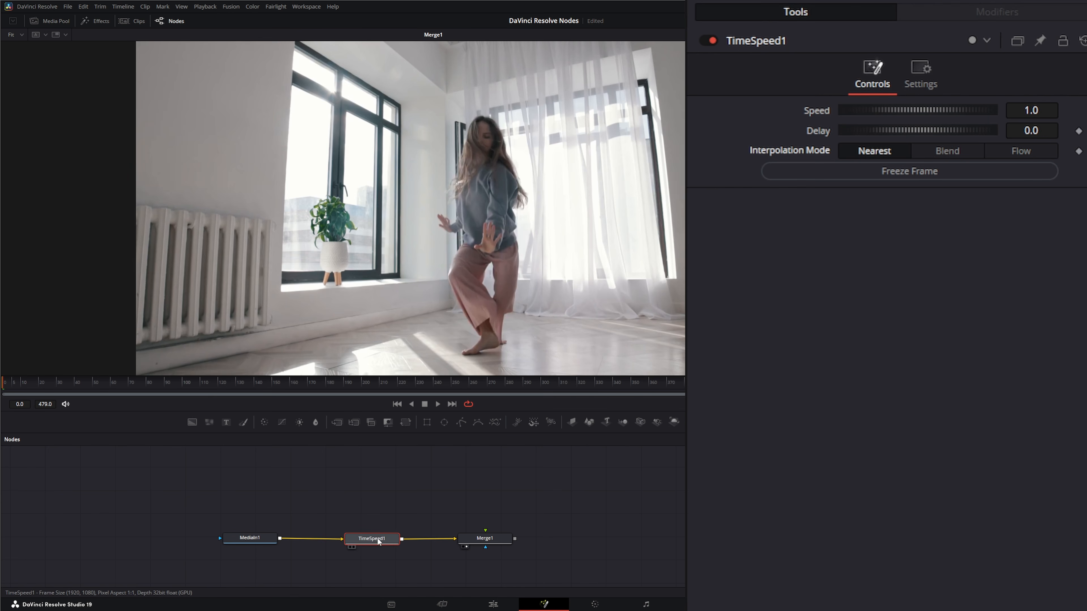
drag(378, 536, 379, 535)
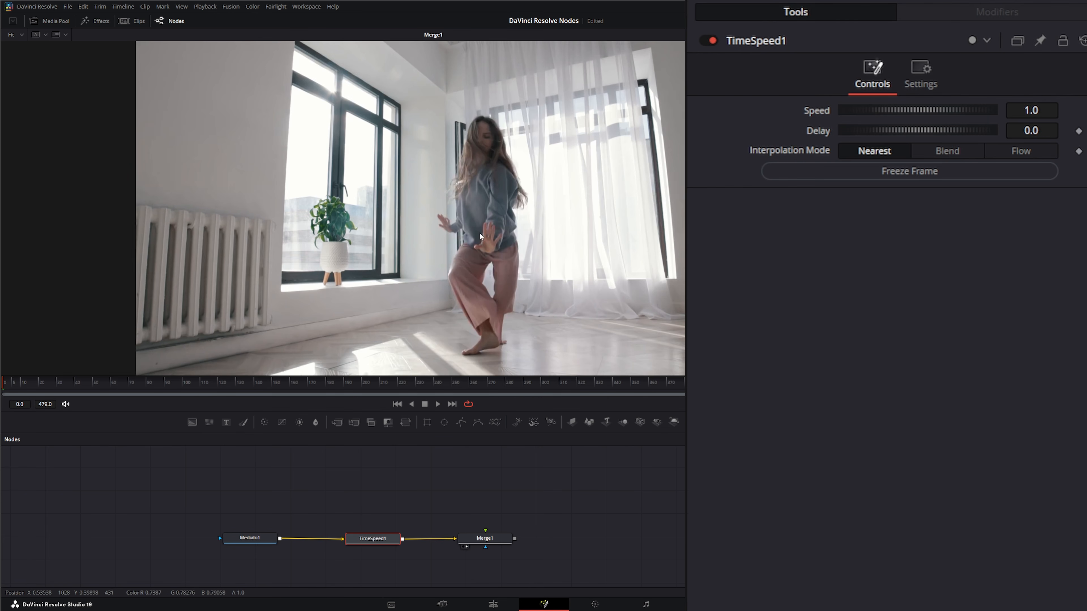
click(438, 404)
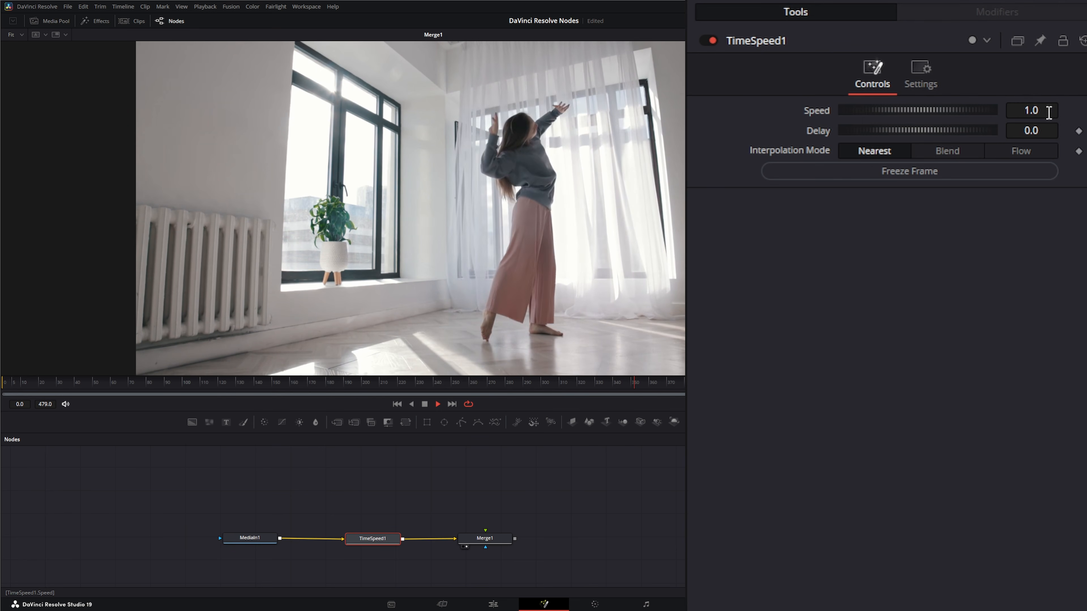
- Set the speed of TimeSpeed1 to 0.5 during playback
click(1040, 111)
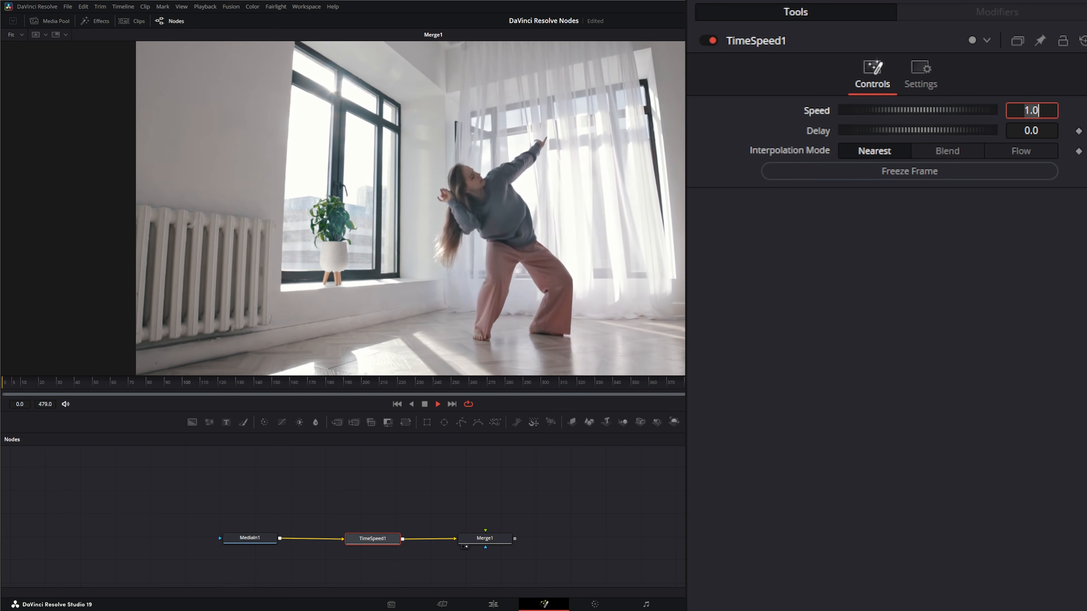
text(0.5)
key(Tab)
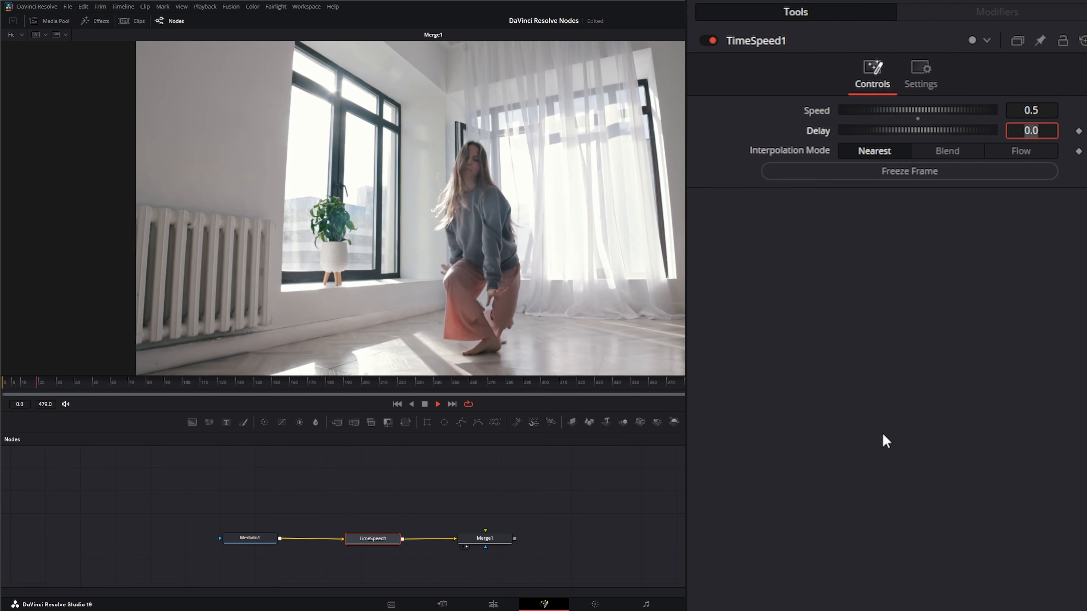
- Set the speed of TimeSpeed1 to 2 while the clip plays
click(1031, 110)
text(2)
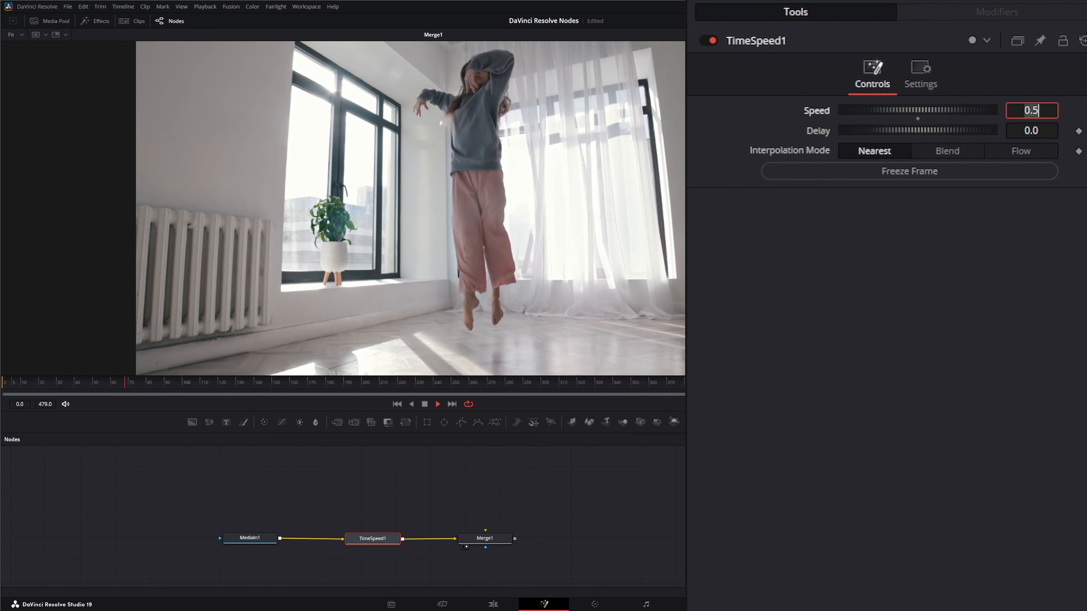
key(Tab)
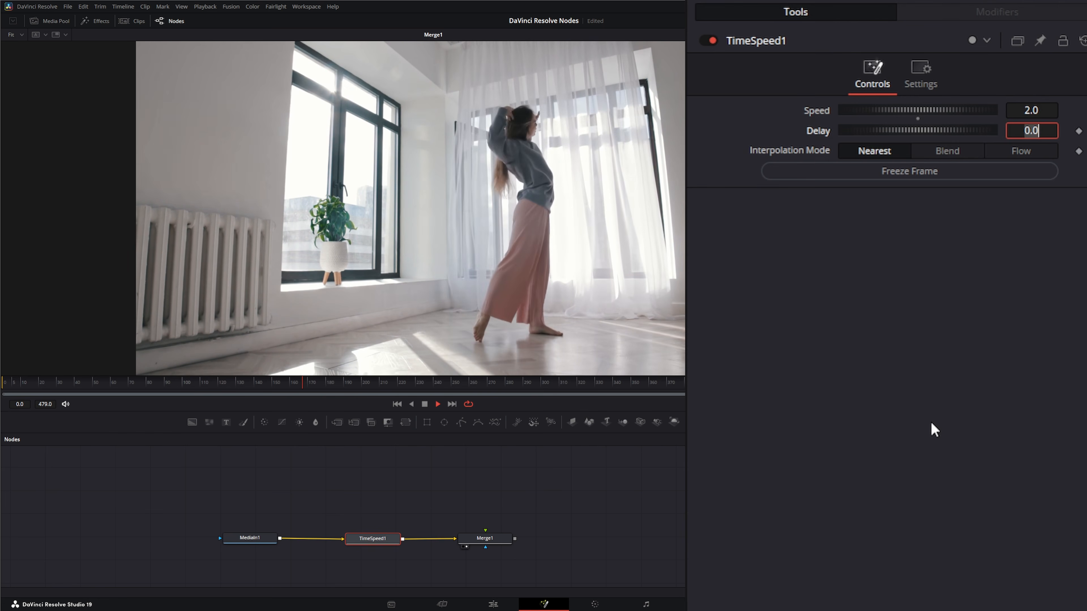
- Slow the clip down to half speed by setting the TimeSpeed1 speed to 0.5
click(1044, 110)
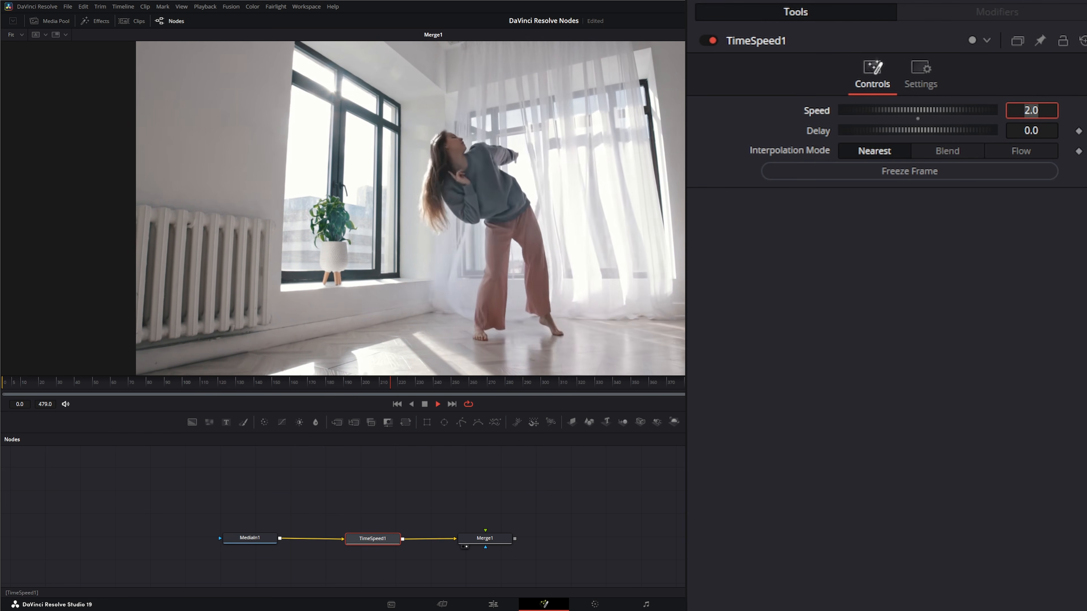
key(BackSpace)
key(BackSpace)
key(BackSpace)
text(.5)
key(Tab)
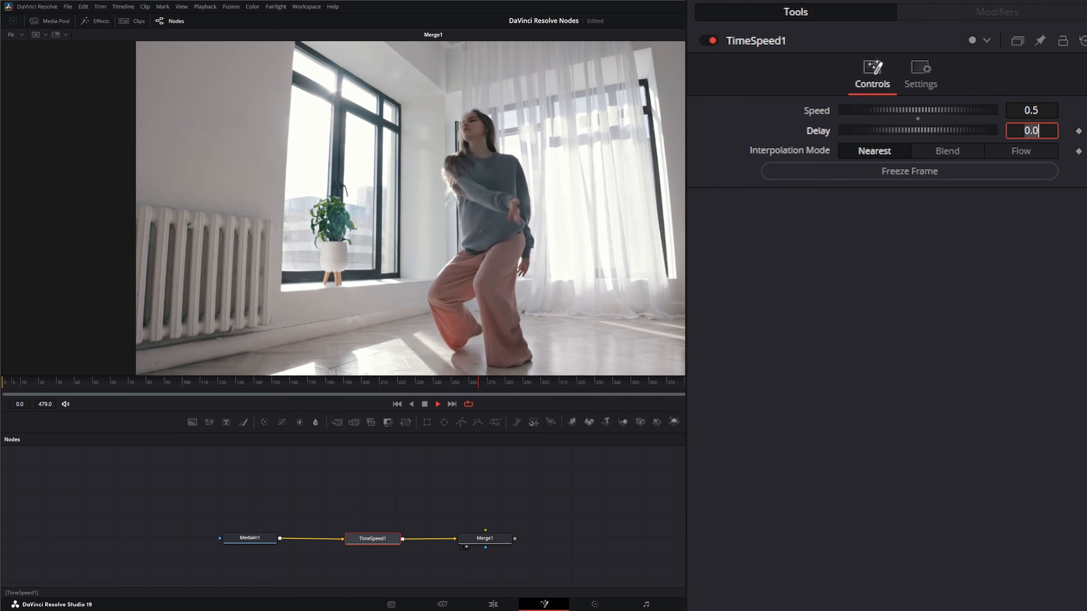
- Stop playback, return to the first frame, and preview the slowed clip from the start before stopping it
click(424, 404)
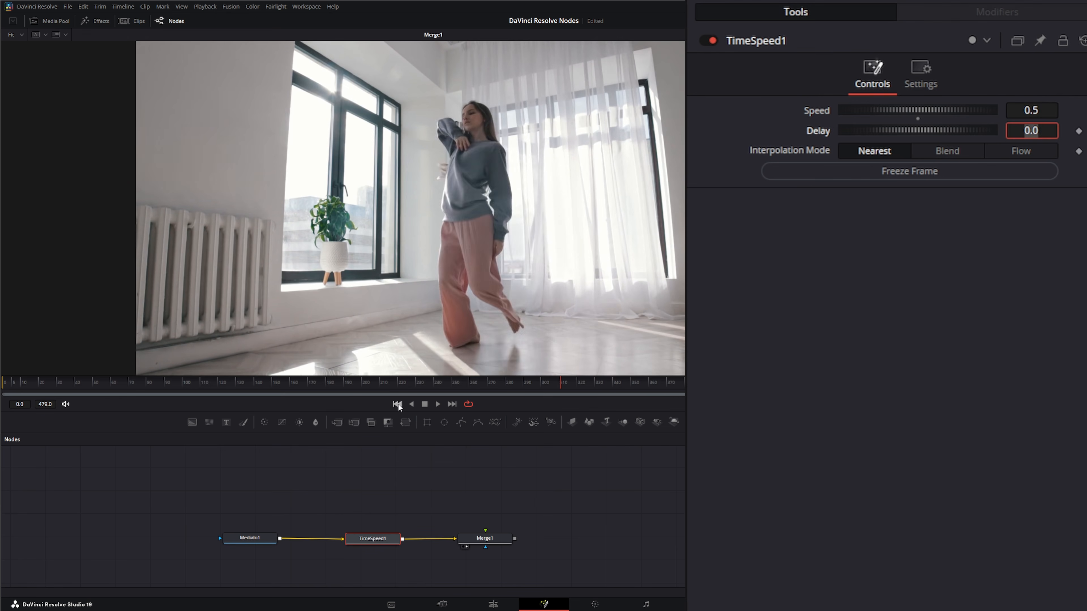
click(397, 404)
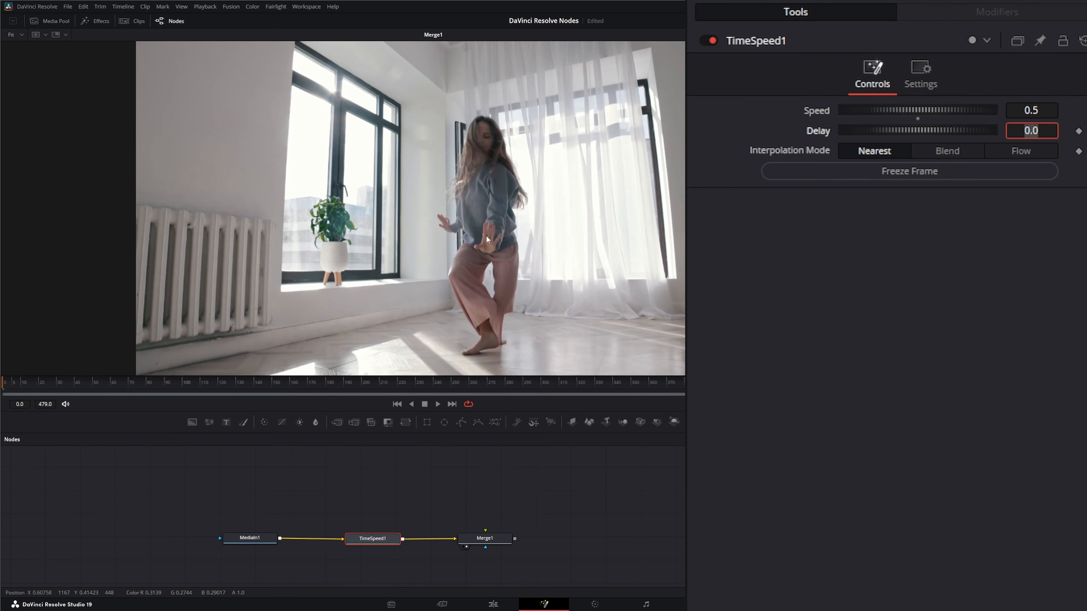
click(437, 404)
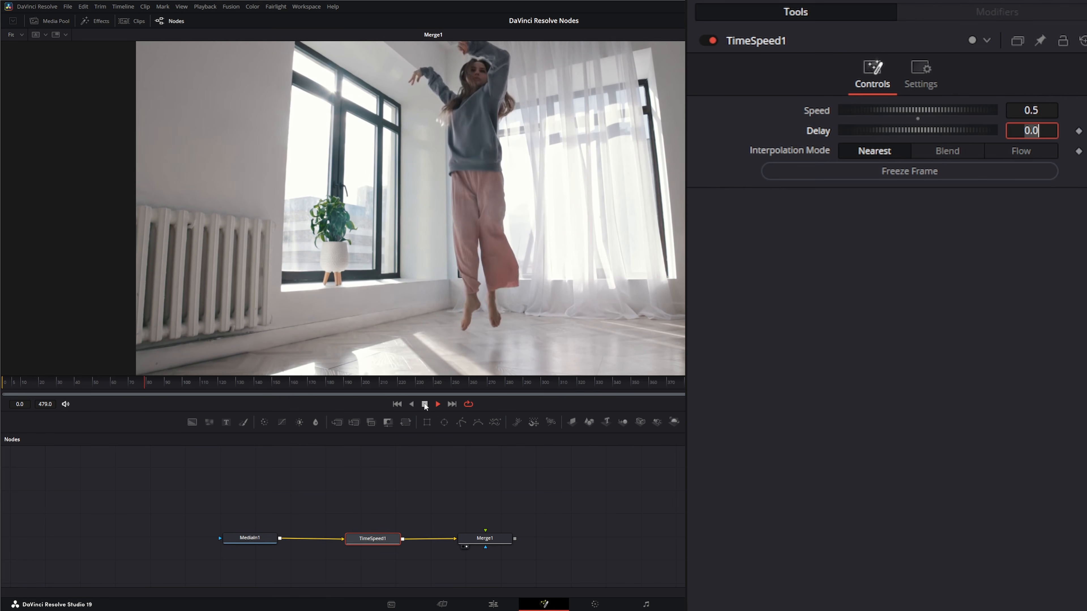
click(425, 404)
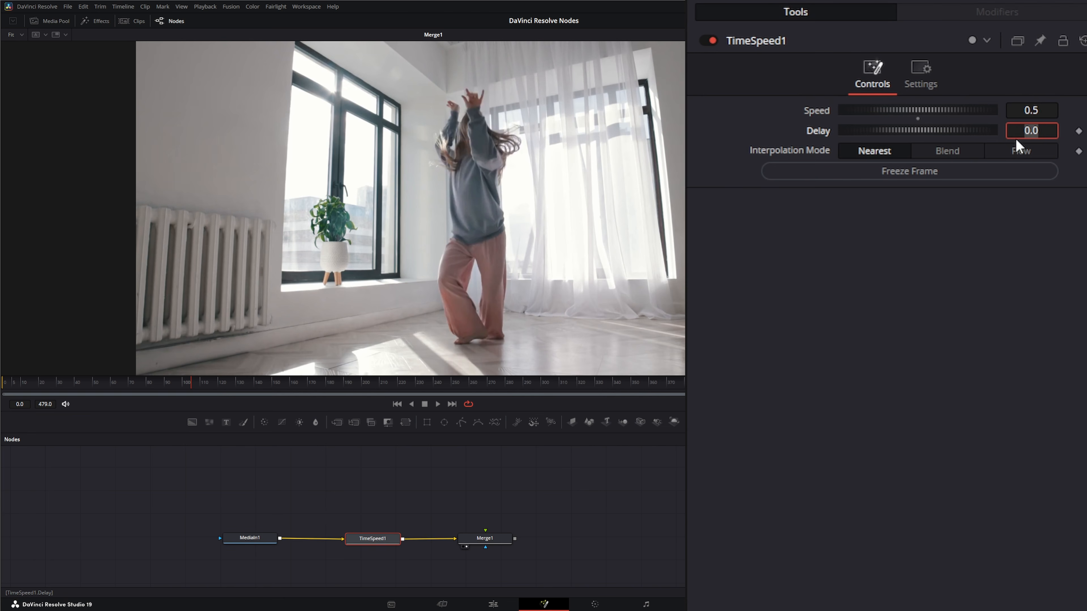
- Set the TimeSpeed1 delay to 35 with the playhead near frame 30, and preview the delayed clip briefly
double_click(1036, 132)
click(56, 382)
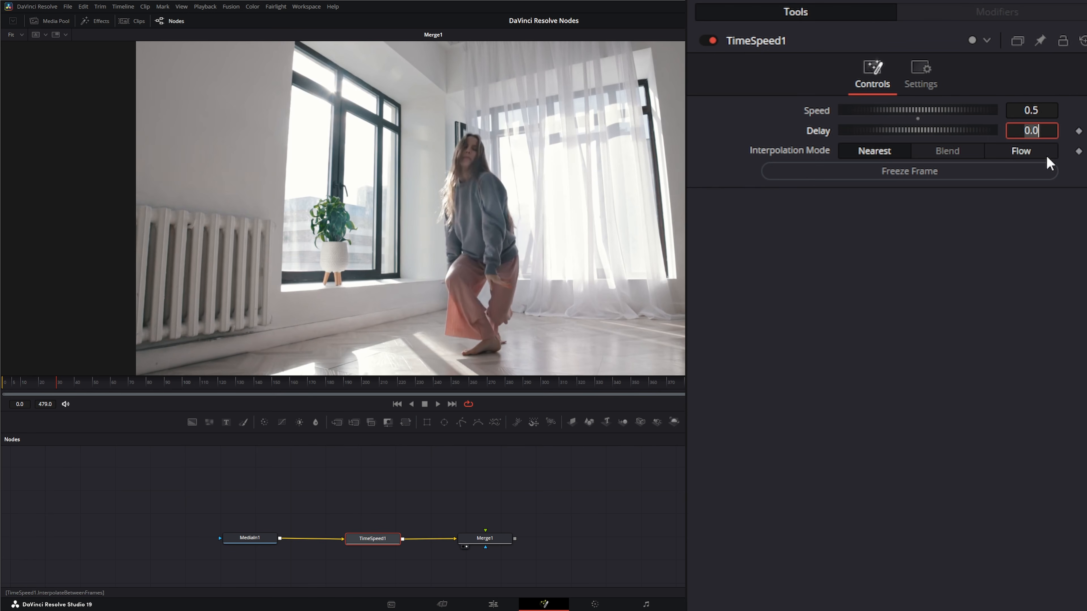
text(35)
key(Tab)
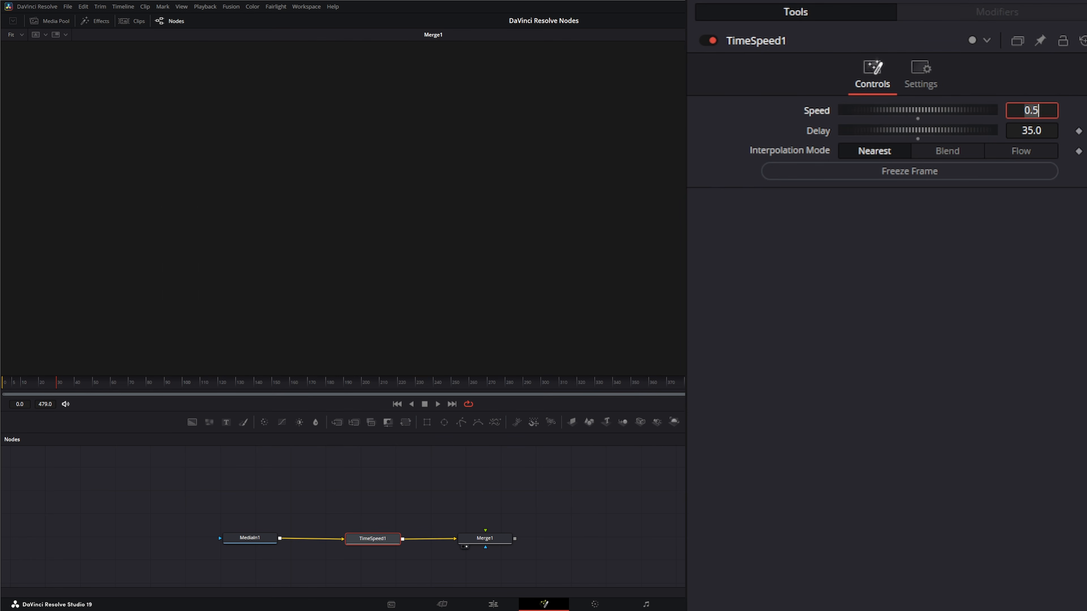
click(437, 403)
click(424, 404)
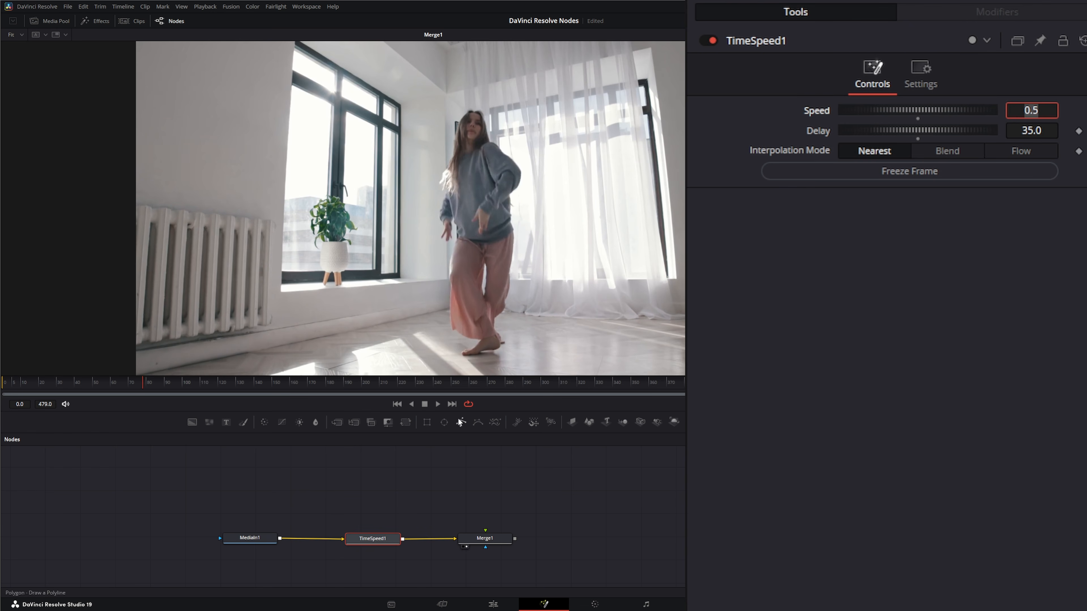
- Try a TimeSpeed1 delay of -35, scrub ahead to check the clip, and reset the delay to 0
click(1029, 125)
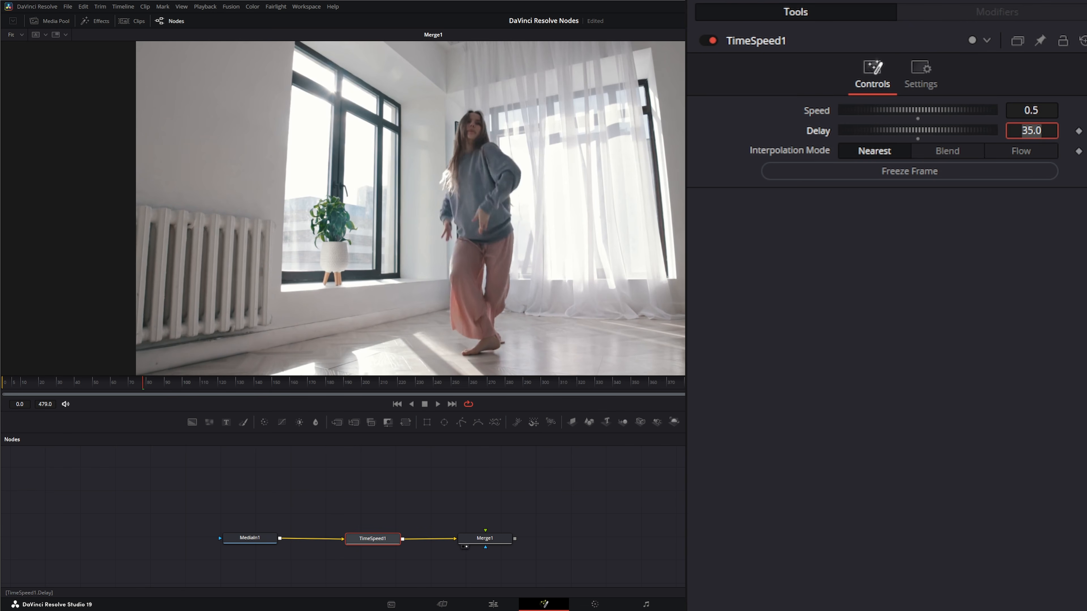
text(-35)
key(Tab)
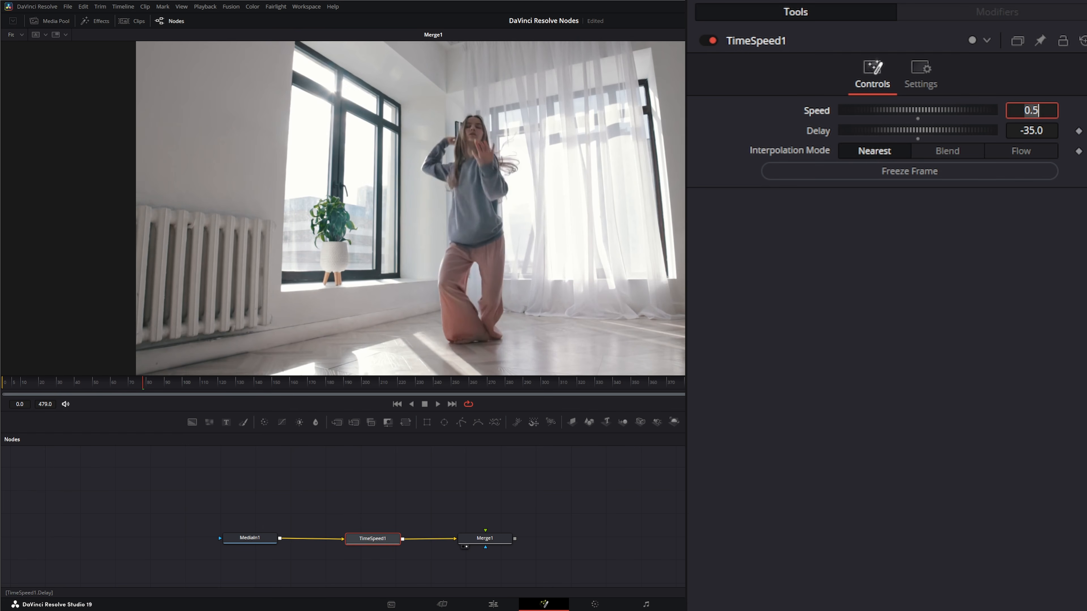
drag(143, 380, 410, 380)
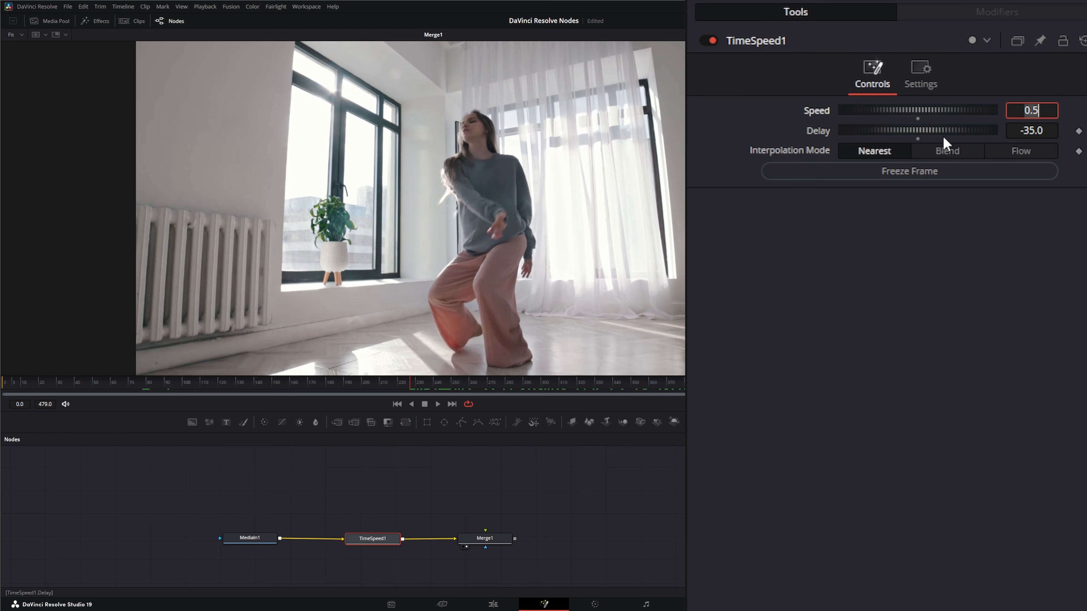
double_click(818, 132)
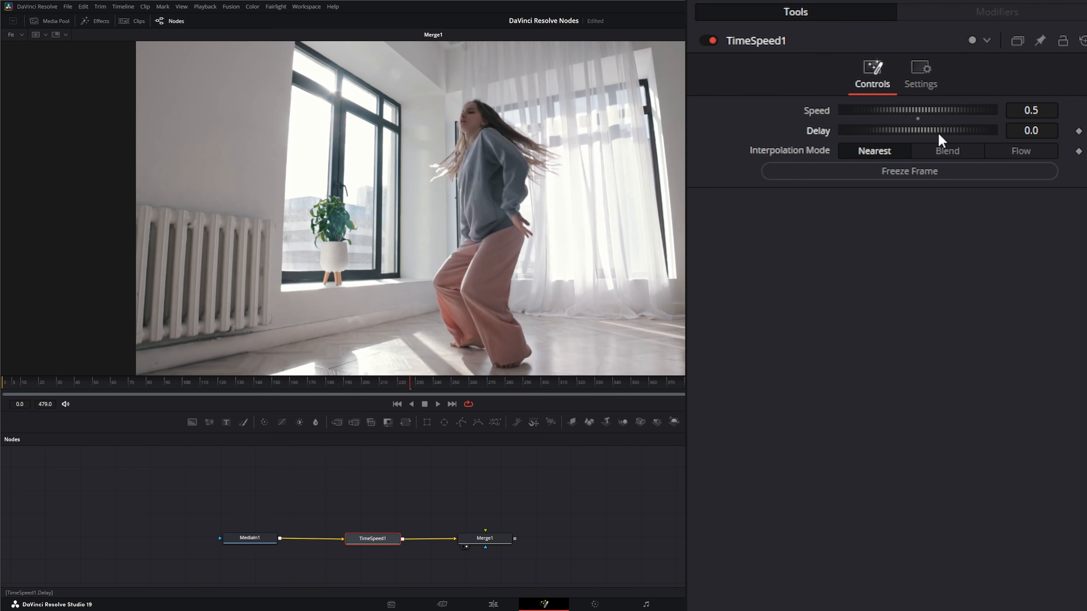
- Move the playhead to about frame 190, set the TimeSpeed1 speed to -1, and play the reversed clip
click(343, 381)
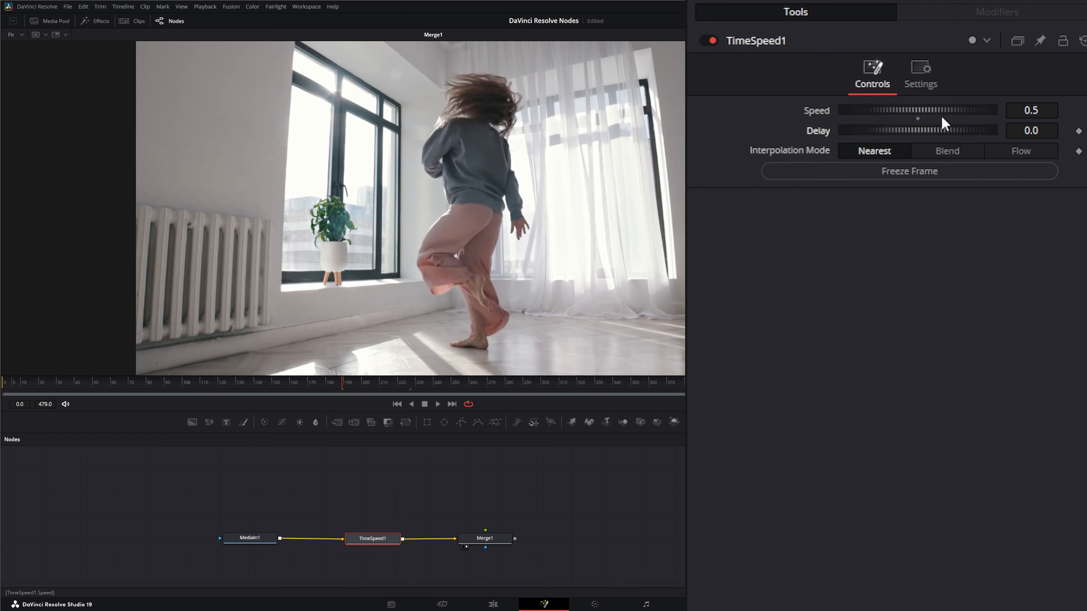
click(1046, 110)
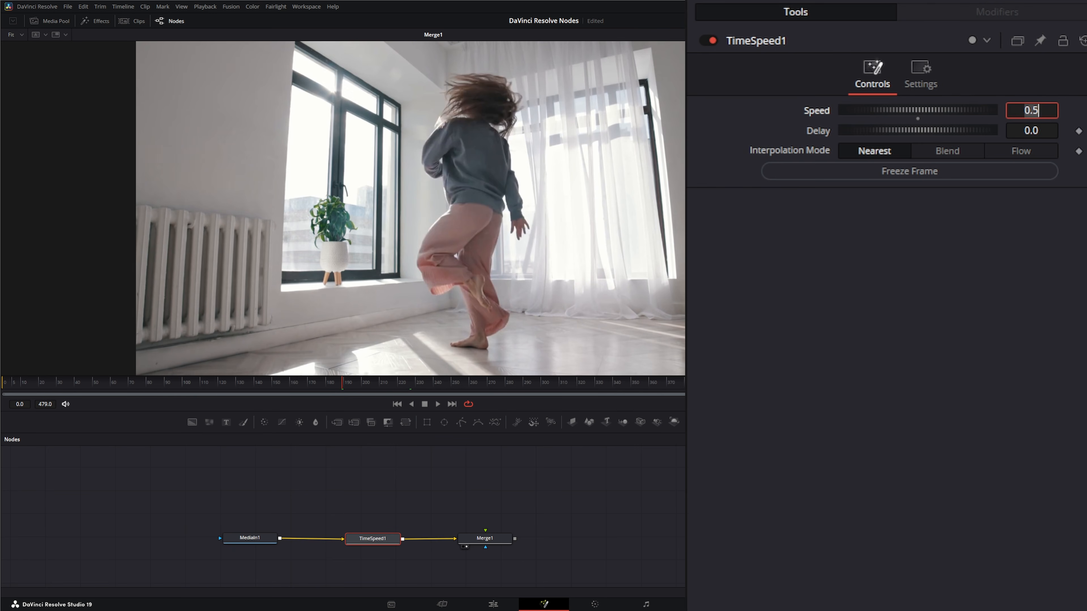
text(-1)
key(Tab)
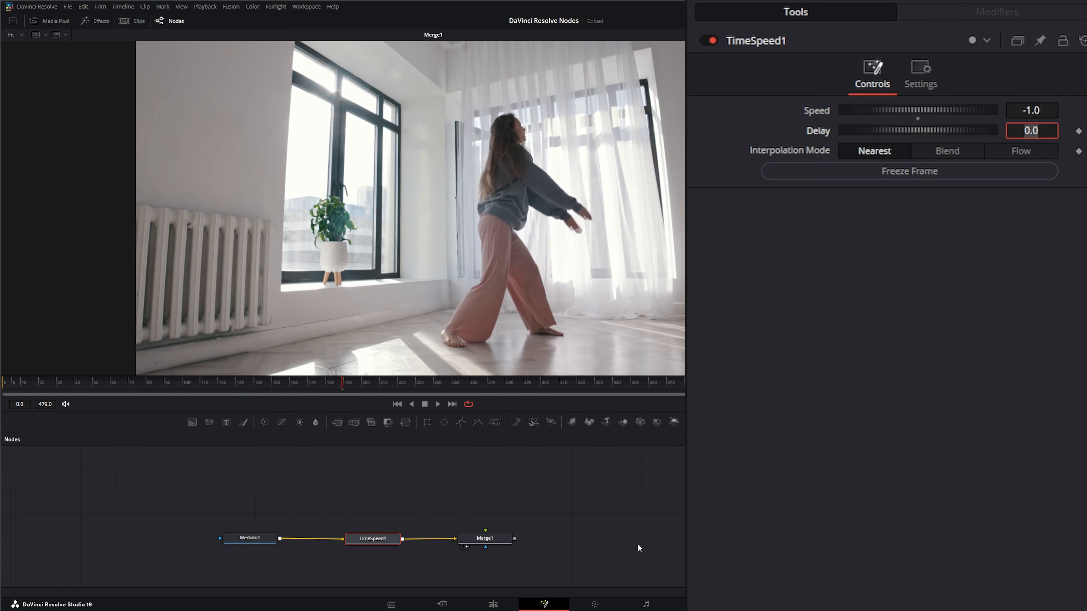
click(437, 403)
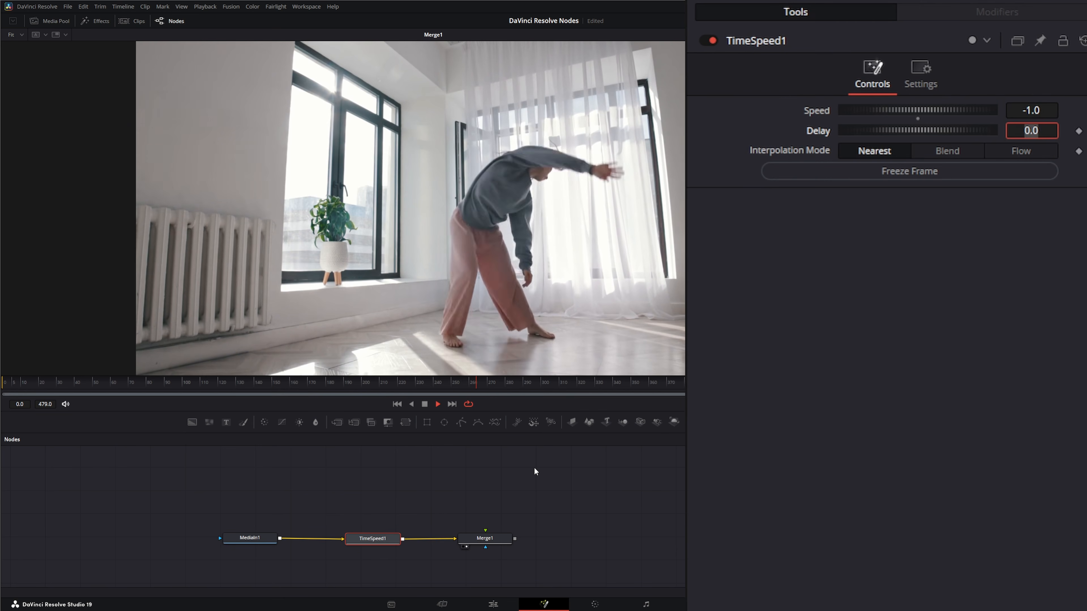
- Set the TimeSpeed1 speed to -2, preview the clip from the start, and return to the first frame
click(1044, 110)
text(-2)
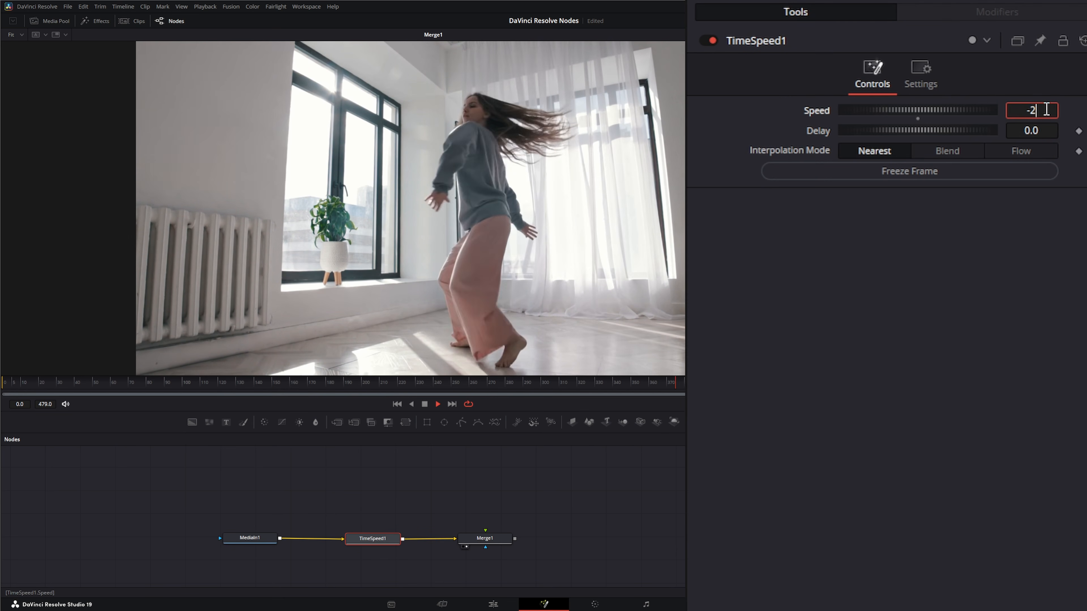
key(Tab)
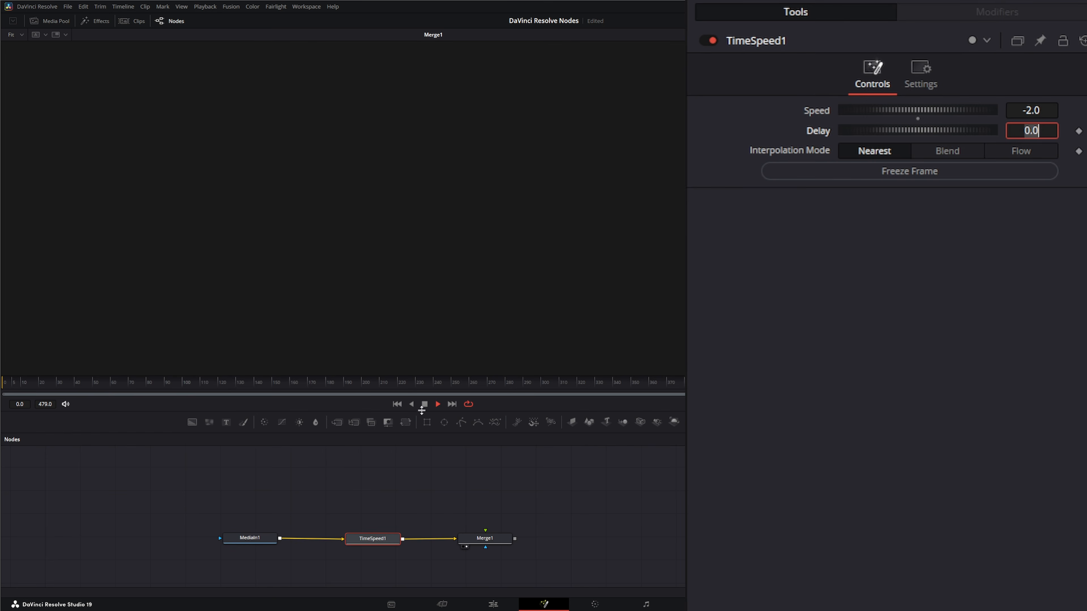
click(396, 405)
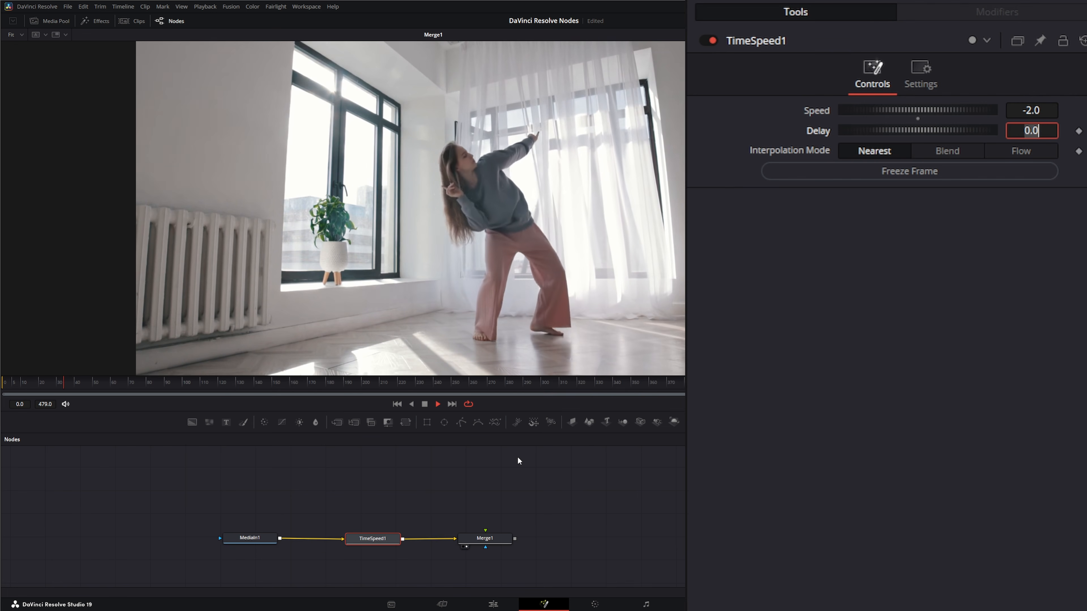
click(425, 404)
click(397, 405)
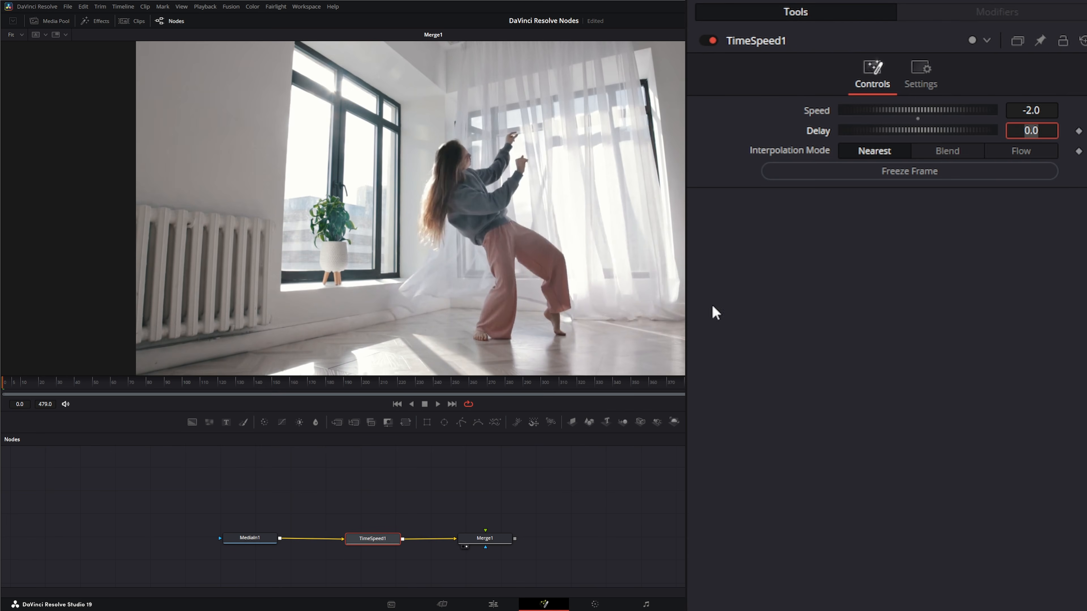
- Reset the TimeSpeed1 speed to its default and set it to 0.5
click(967, 118)
click(1035, 111)
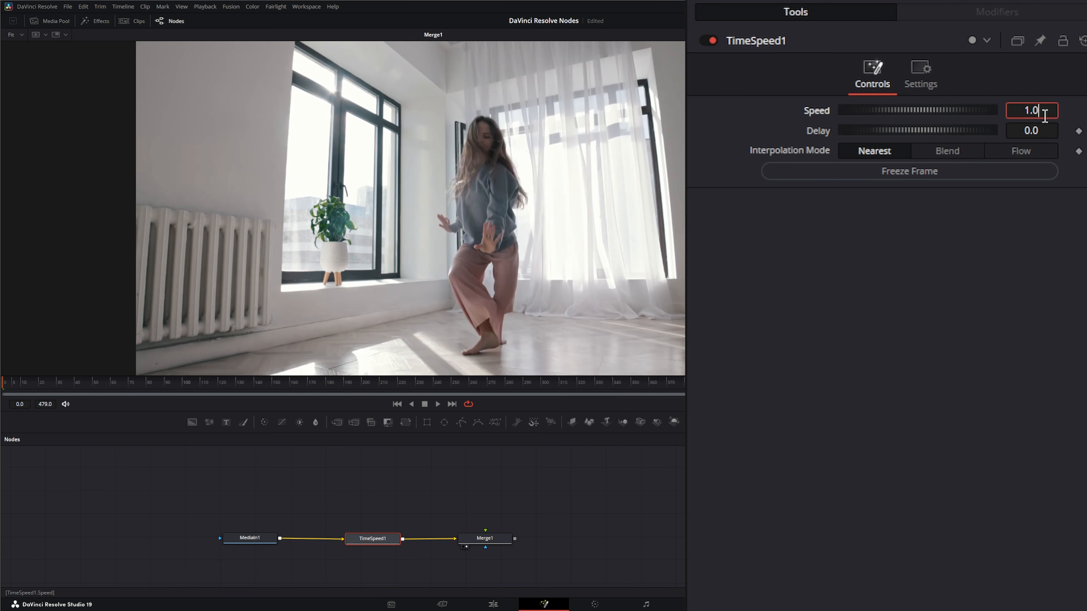
text(0.5)
key(Tab)
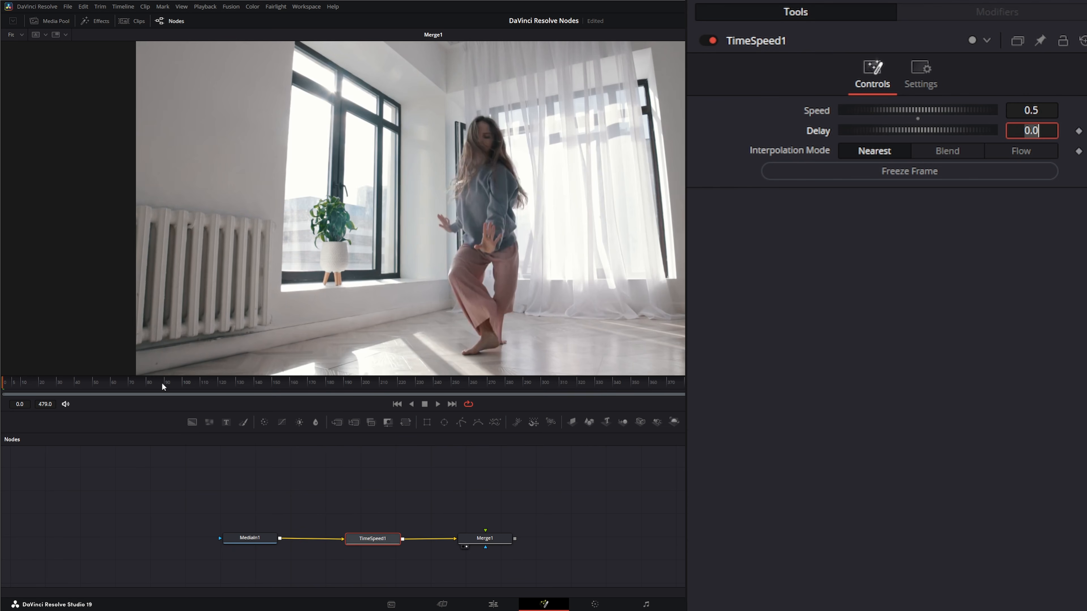
- Slow the clip to a TimeSpeed1 speed of 0.25 and scrub through the frames after frame 80
click(147, 381)
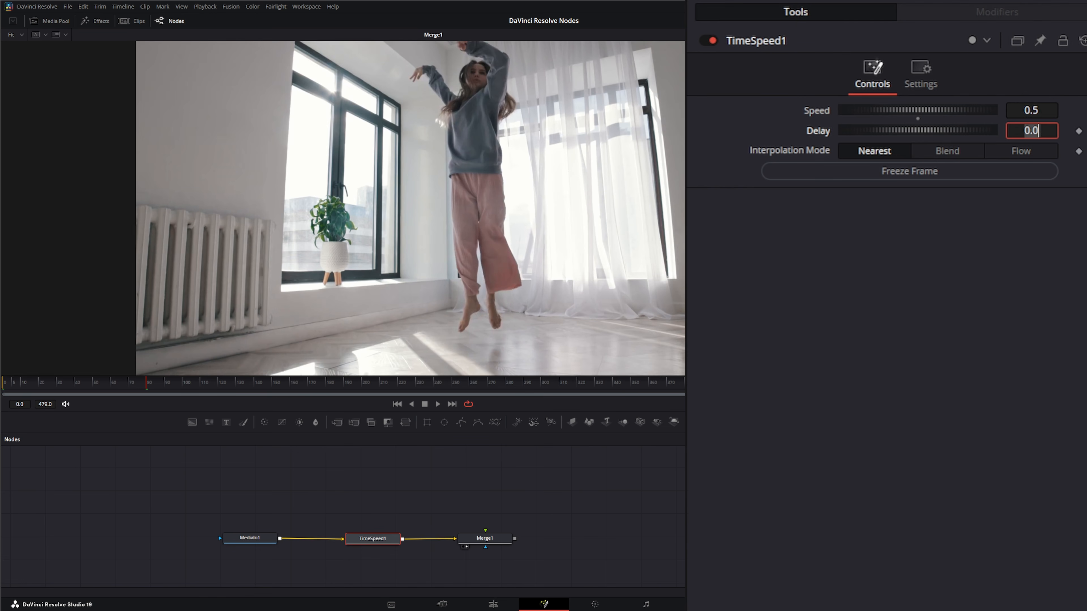
click(1046, 109)
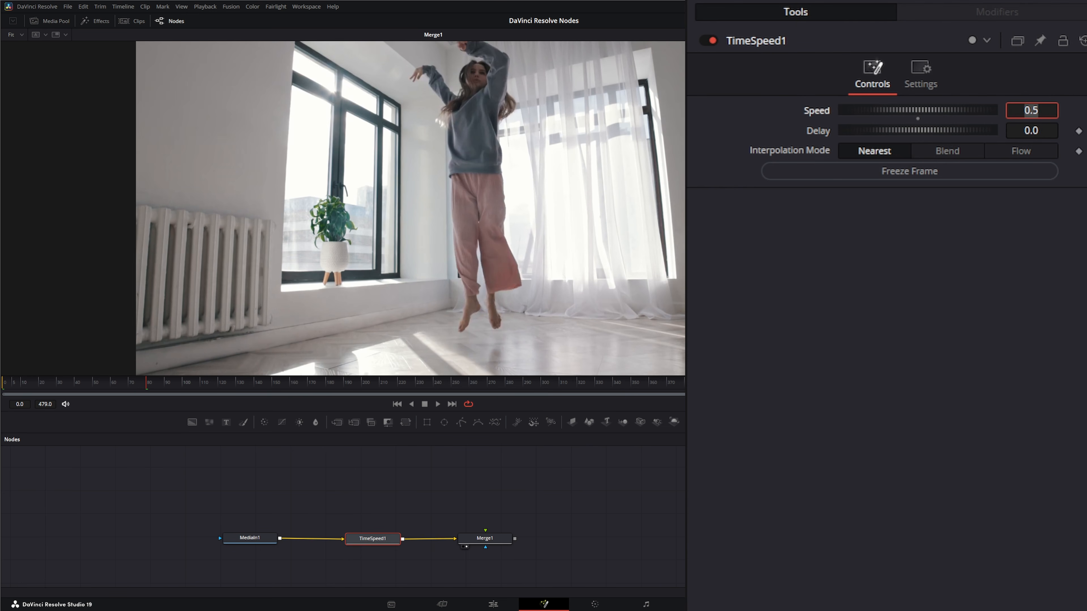
text(0.25)
key(Tab)
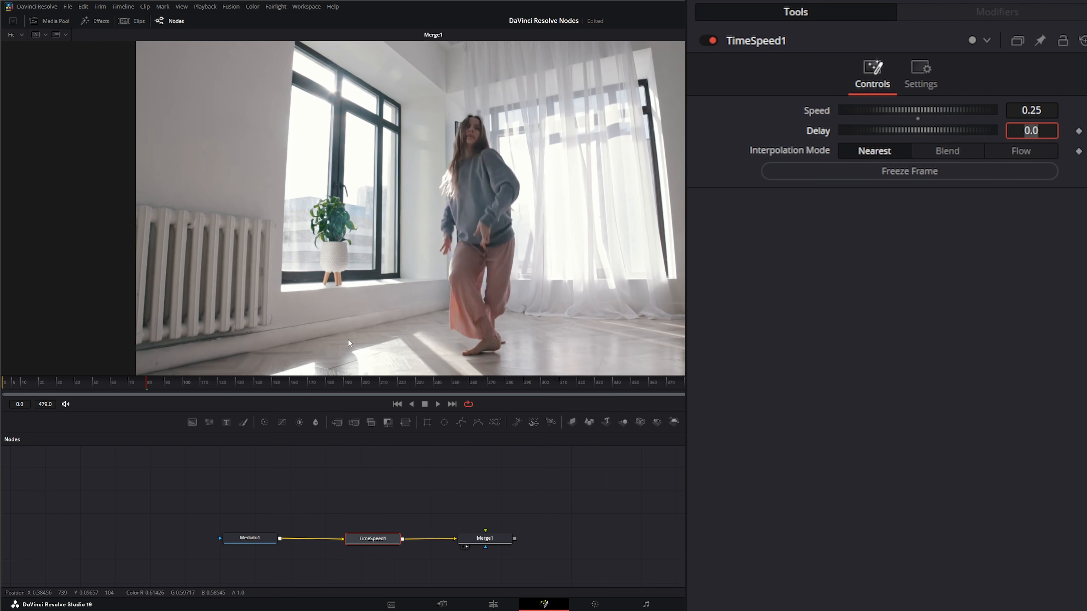
click(158, 385)
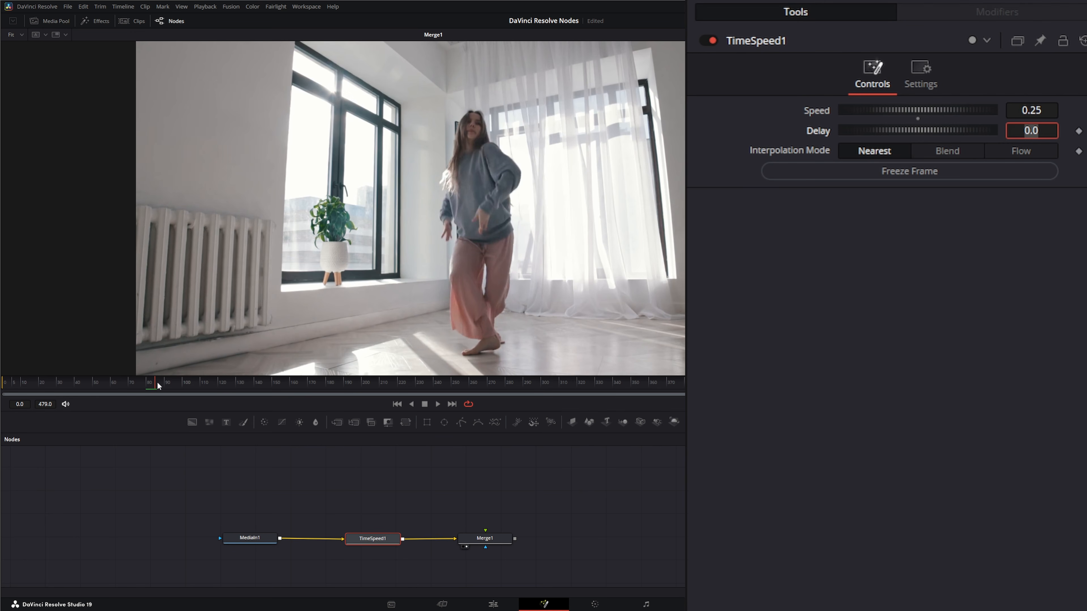
drag(157, 385, 257, 381)
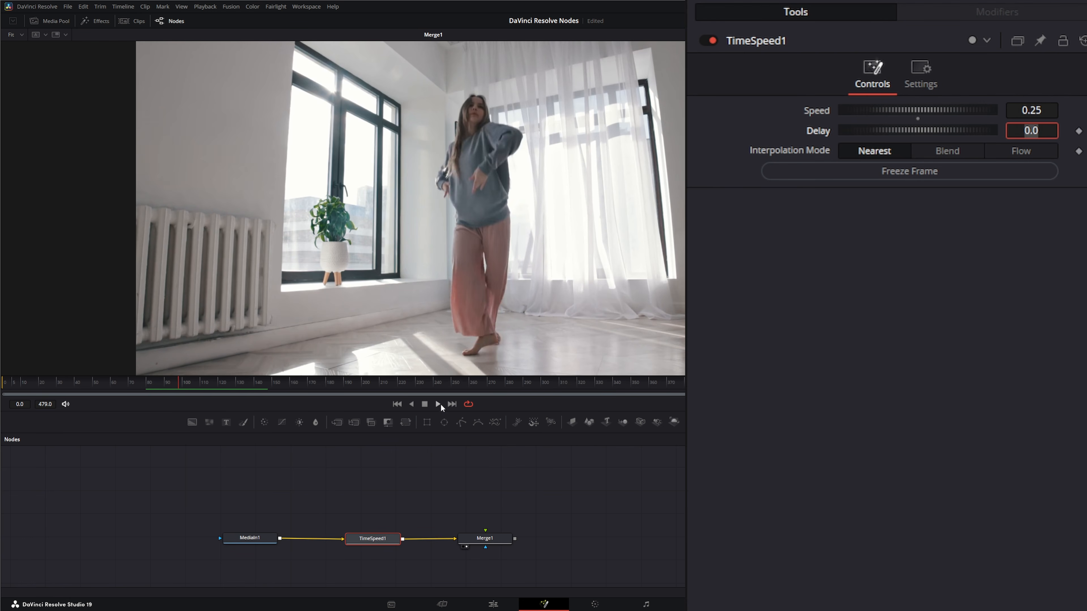
- Play the quarter-speed clip with the whole dancer in view, stop it, and return to the first frame
click(438, 404)
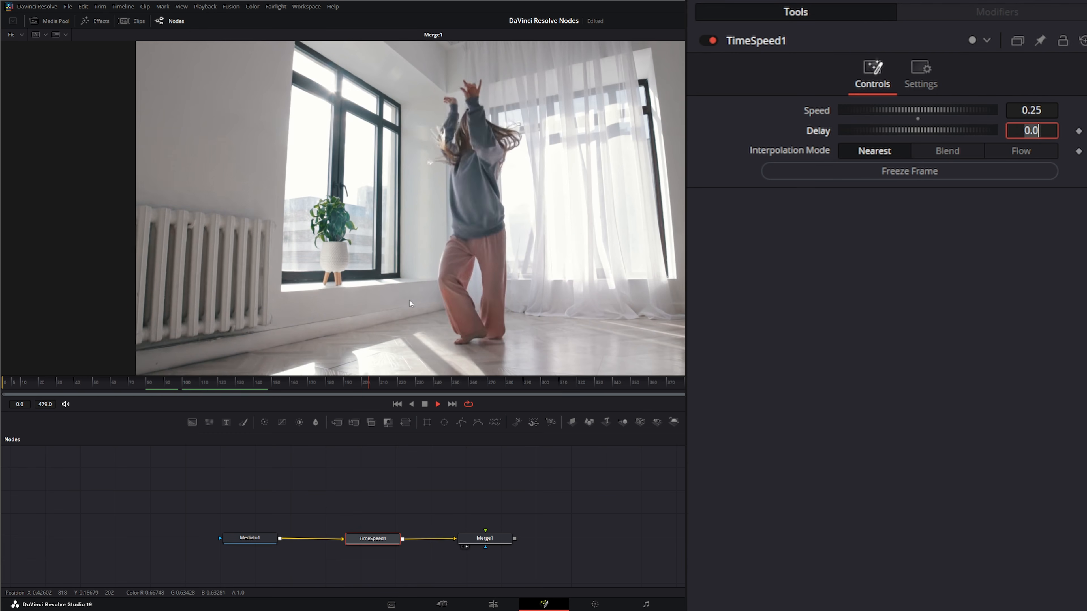
drag(506, 244, 374, 245)
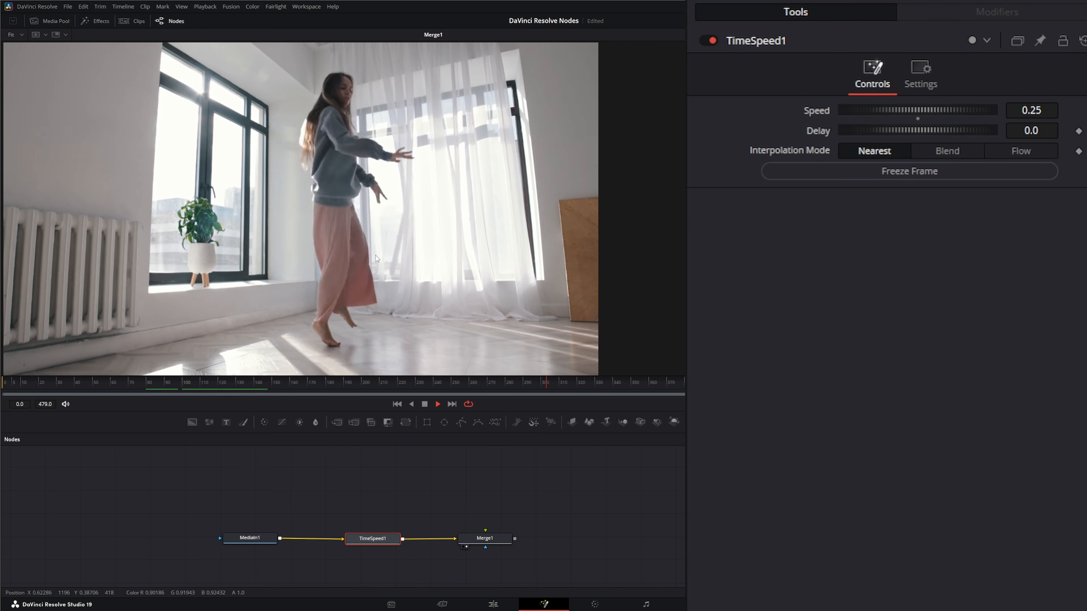
click(424, 404)
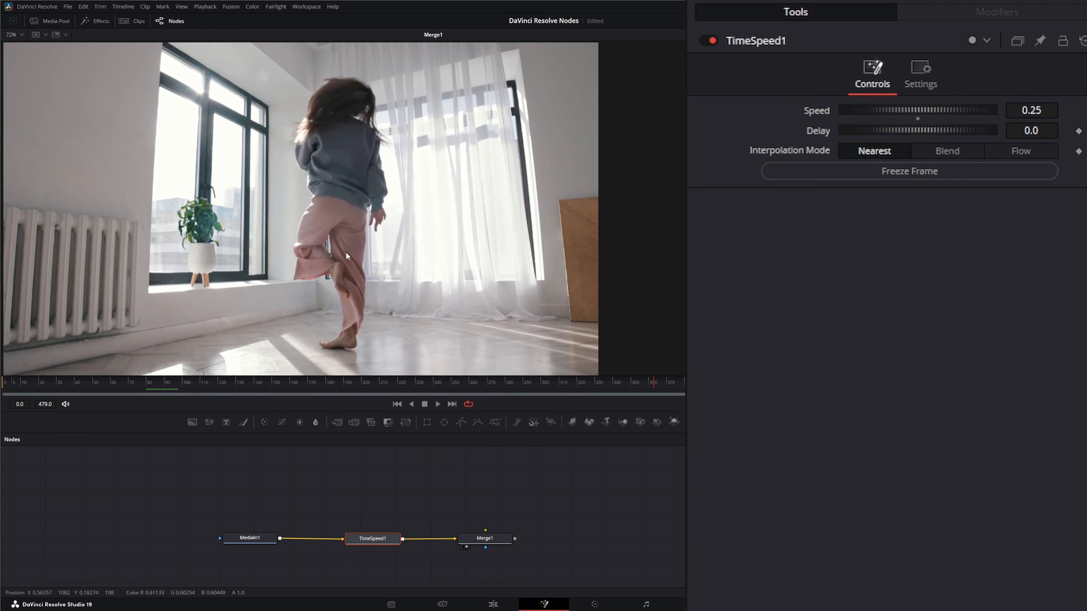
click(397, 404)
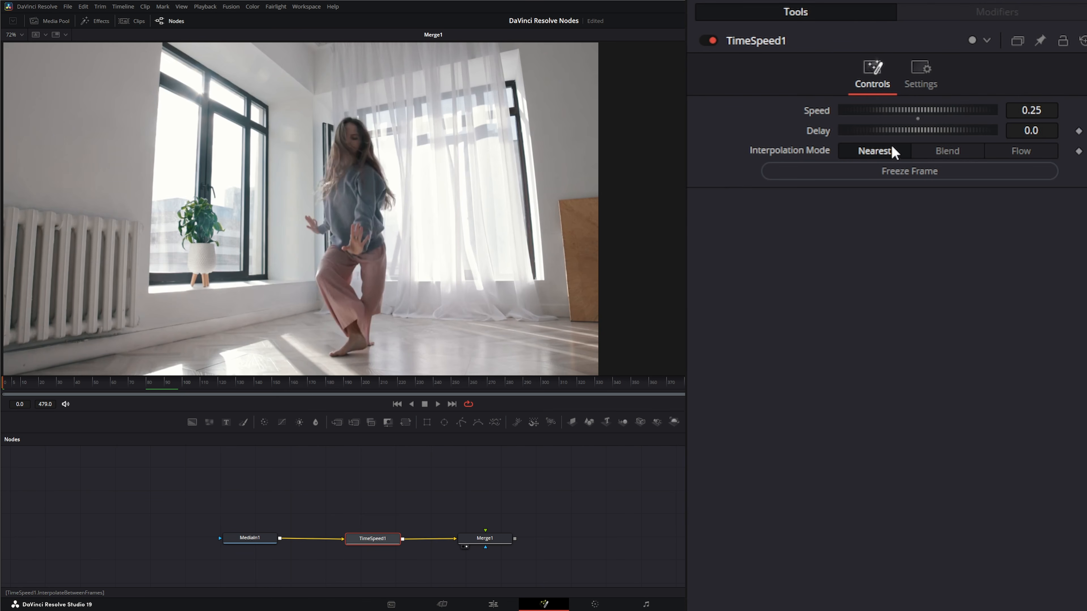
- Switch the TimeSpeed1 interpolation mode to Blend and inspect the frame blending up close on the dancer's arm
click(959, 150)
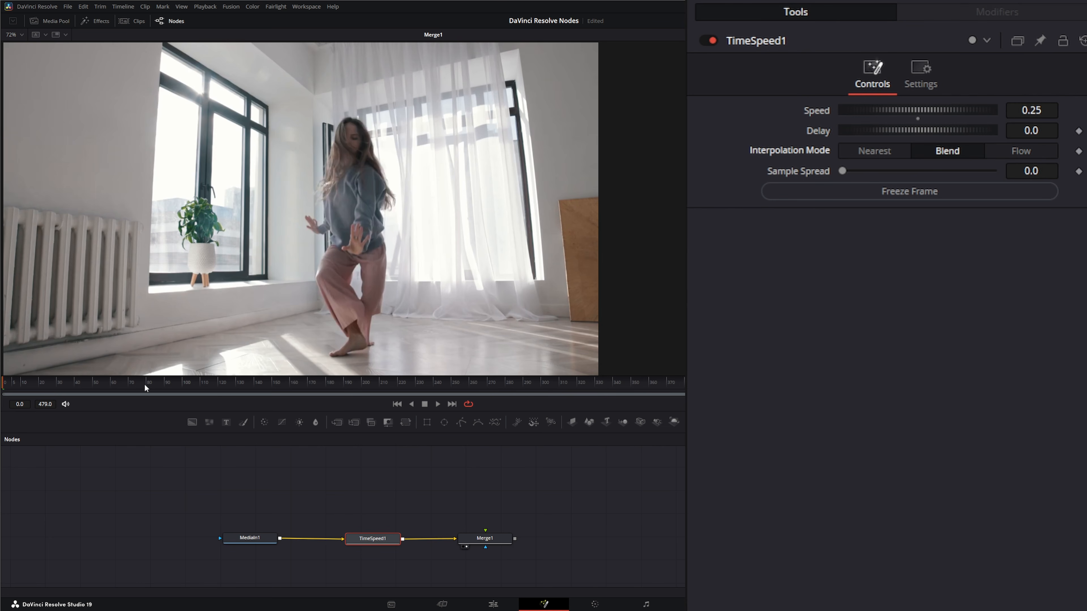
drag(30, 382, 243, 380)
drag(297, 90, 116, 142)
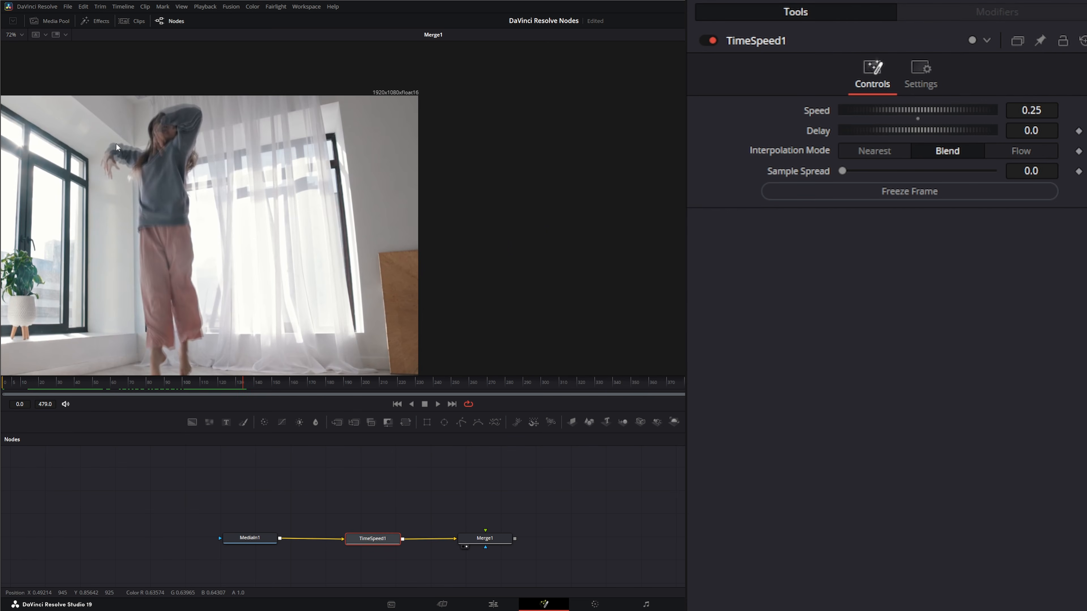
scroll(106, 155, up, 10)
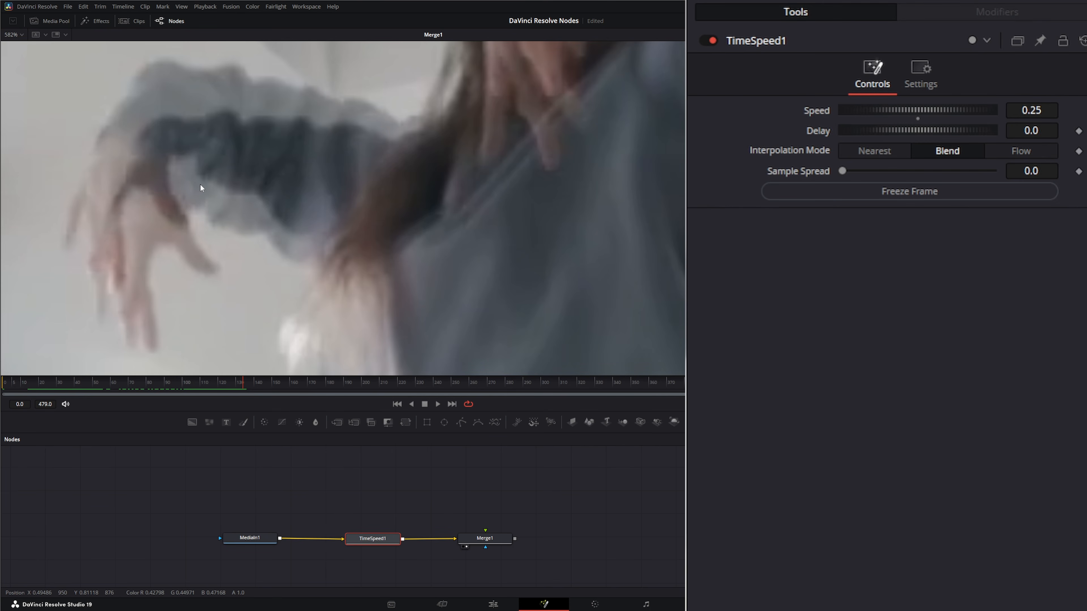
drag(200, 183, 224, 173)
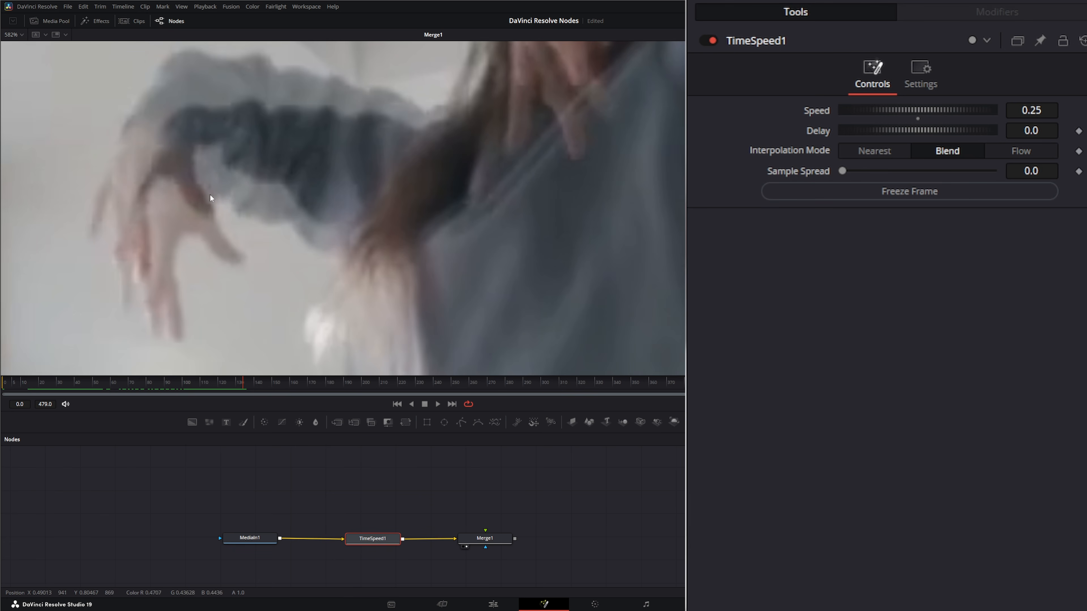
- Set the Blend sample spread to 0.5 and examine its effect on the dancer's arm
click(1047, 172)
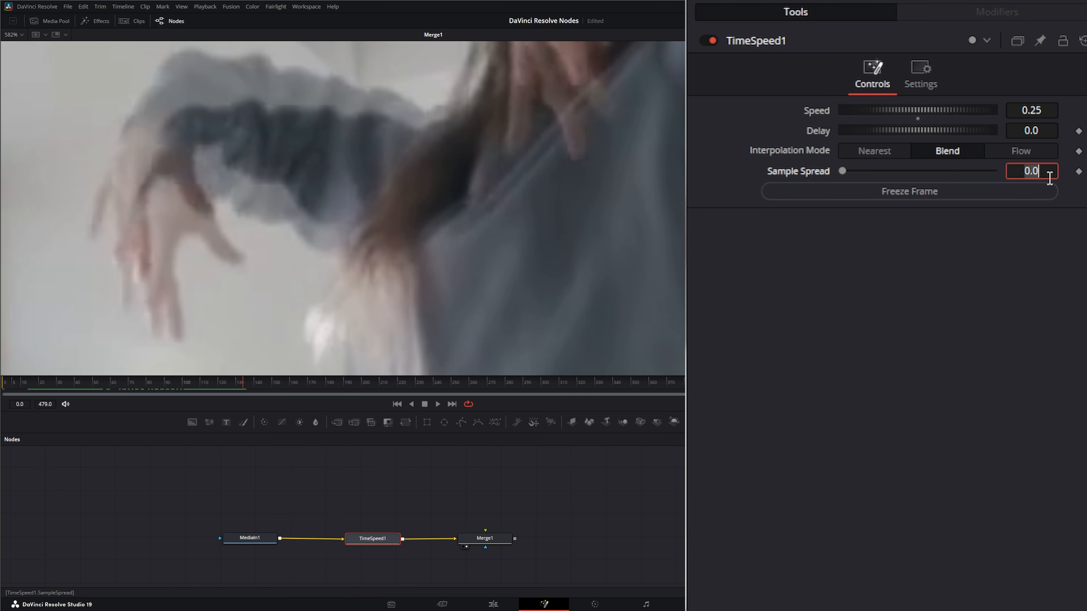
key(BackSpace)
text(0.5)
key(Tab)
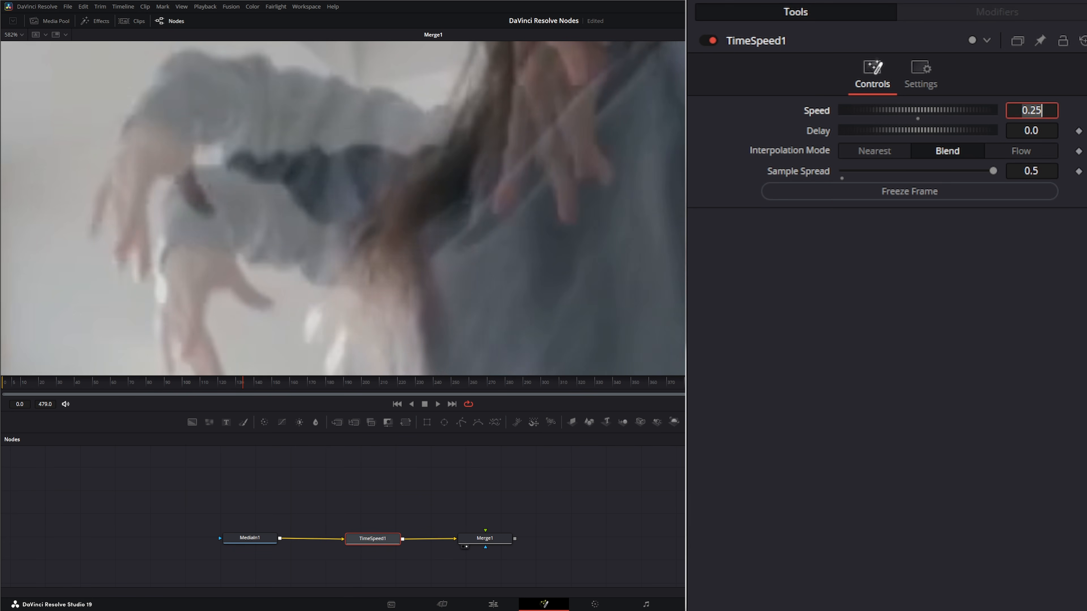
drag(246, 223, 239, 208)
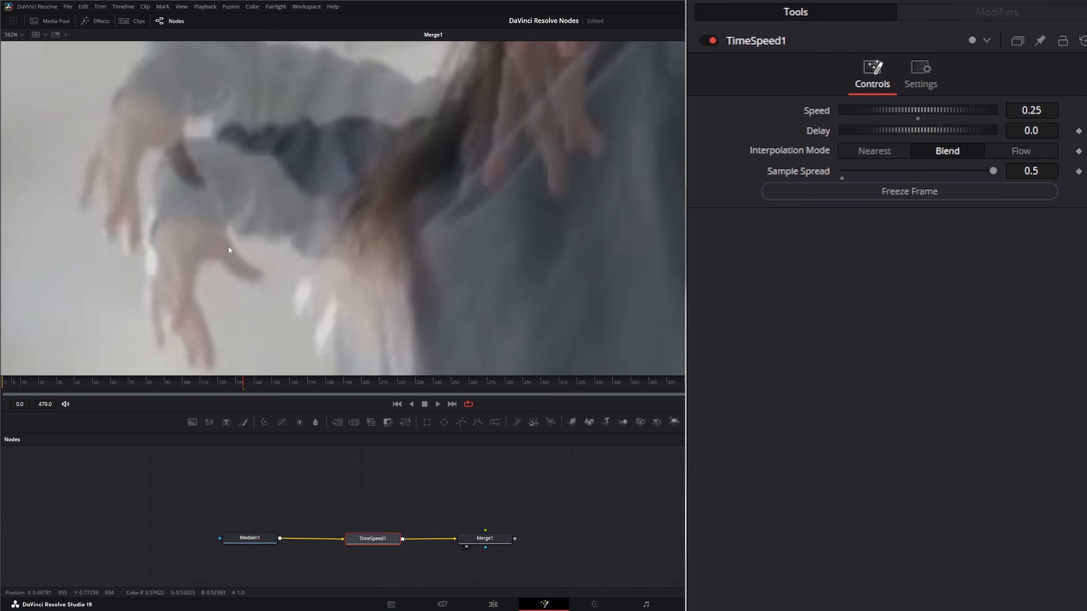
- Set the Blend sample spread to 0.3333
click(1047, 171)
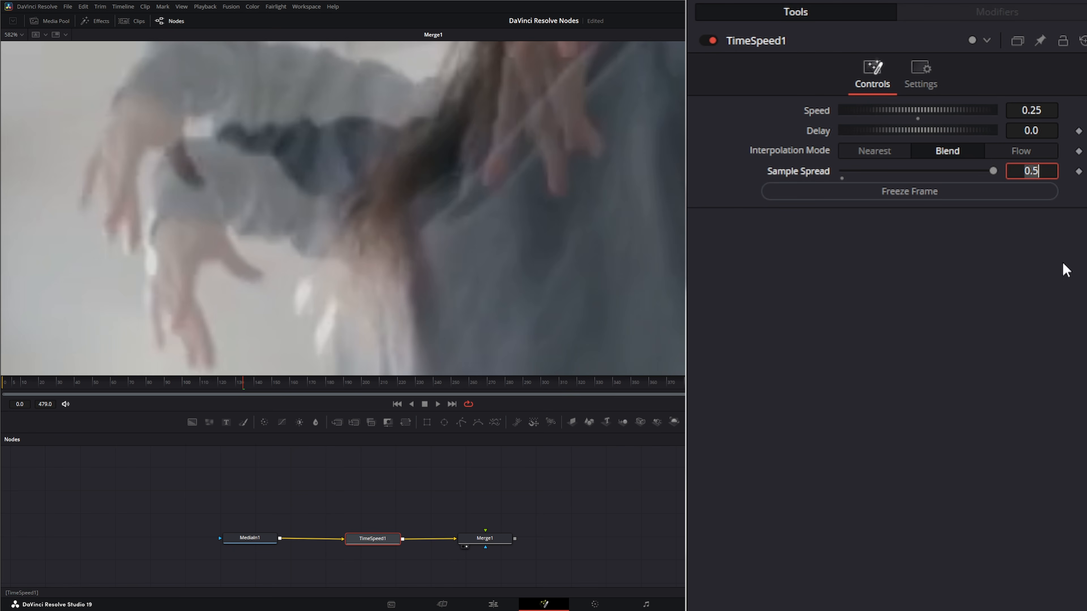
text(.3333)
key(Tab)
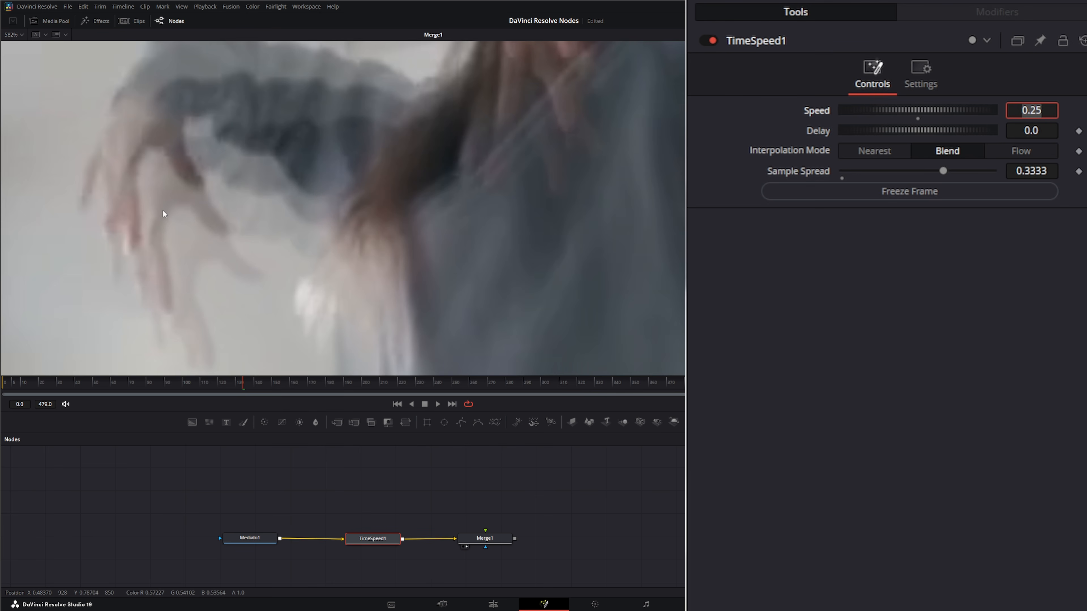
- Set the Blend sample spread to 0 and play the clip with the whole dancer in view
drag(943, 171, 776, 174)
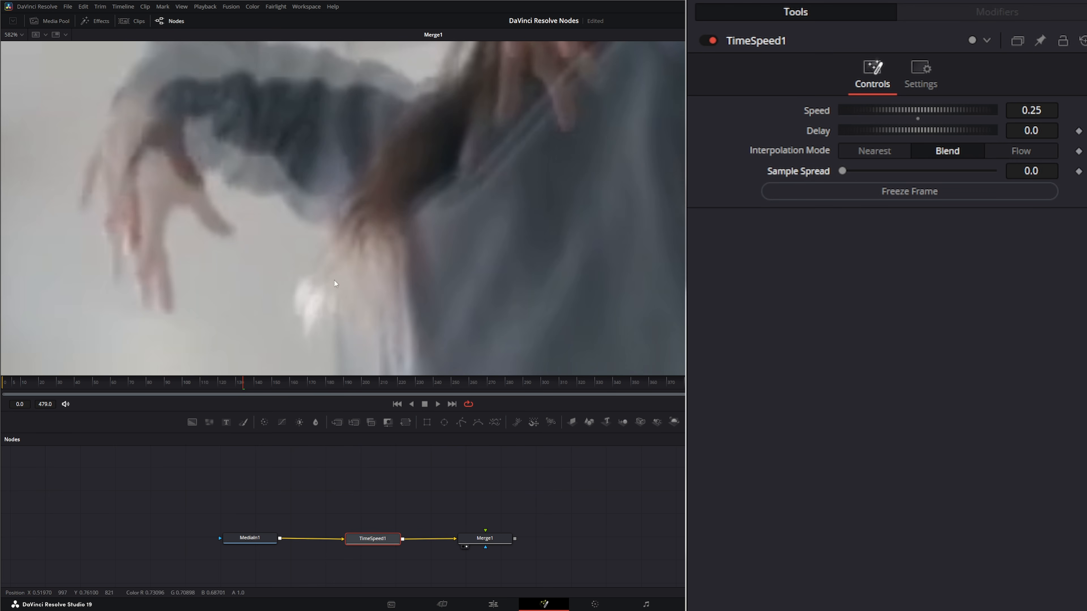
scroll(335, 280, down, 7)
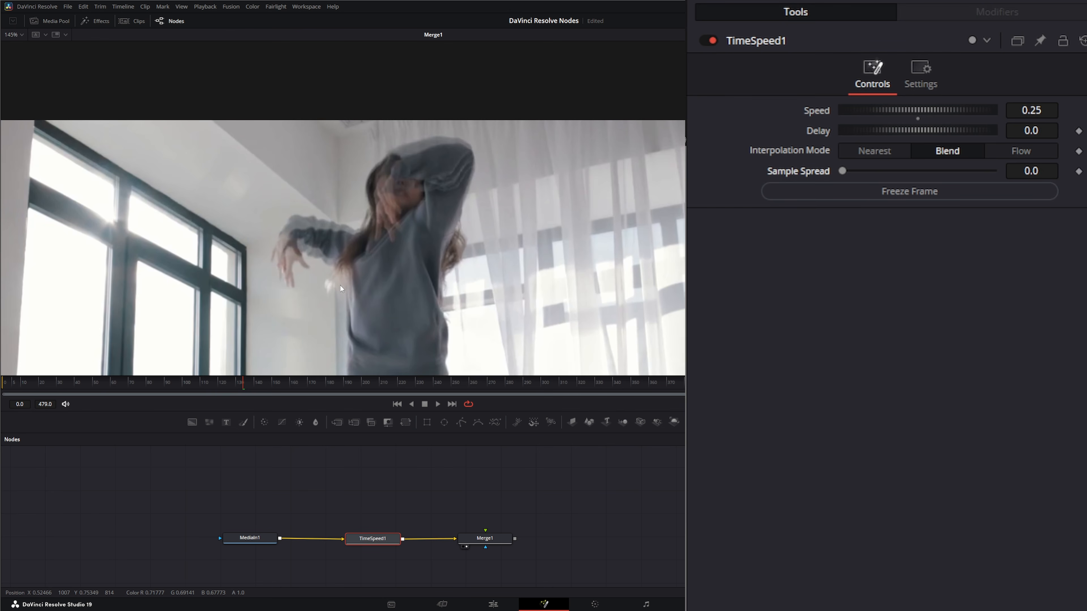
drag(338, 287, 294, 225)
scroll(294, 225, down, 2)
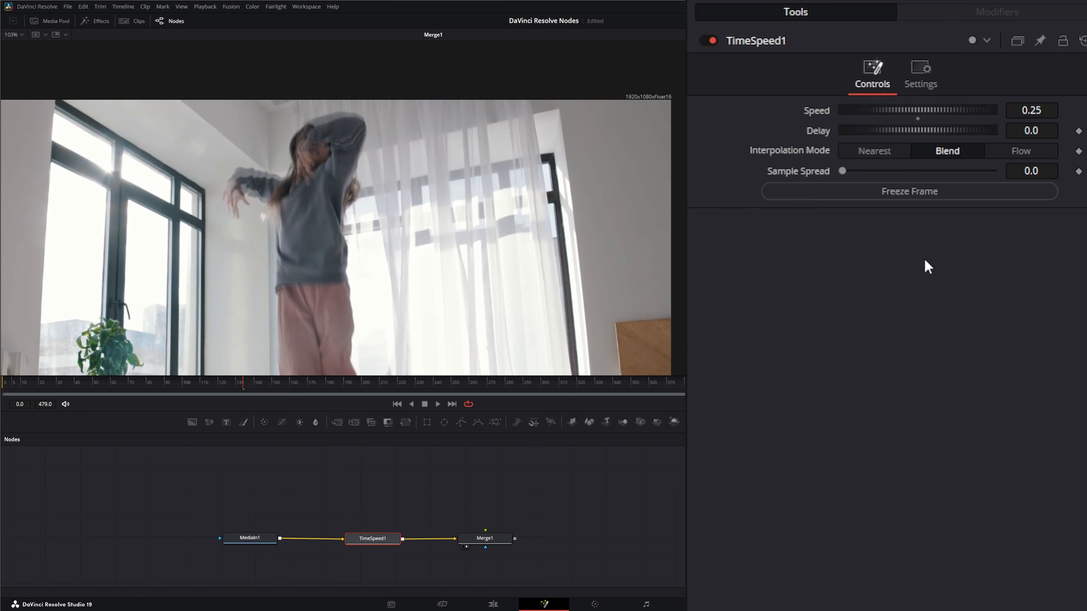
click(437, 402)
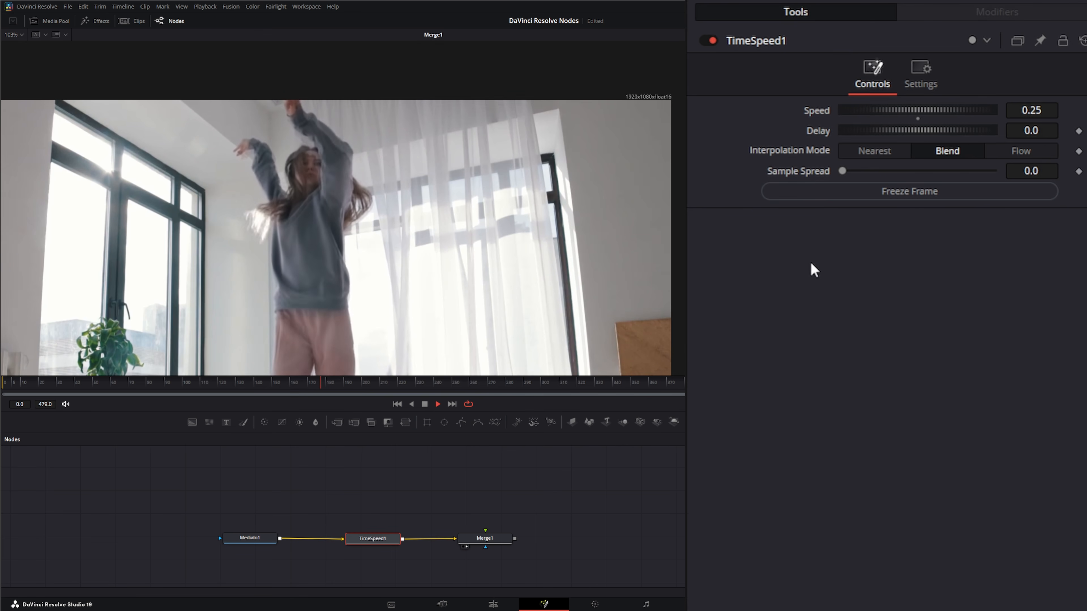
- Try a sample spread of 0.5 during playback, reduce it to 0.3102, and review the dancer's full-body blending
drag(843, 171, 1033, 170)
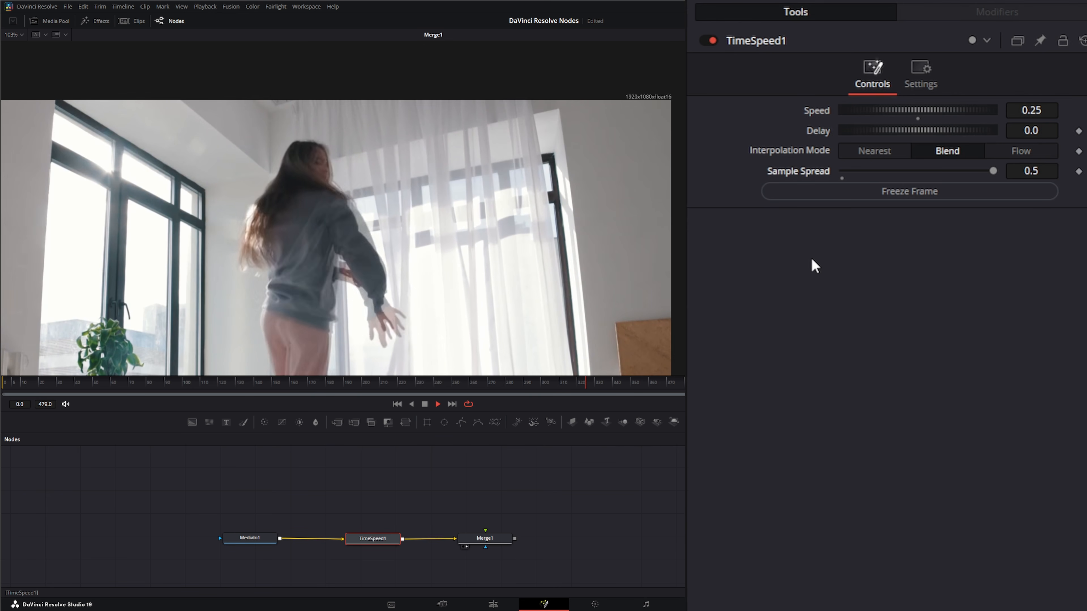
click(923, 173)
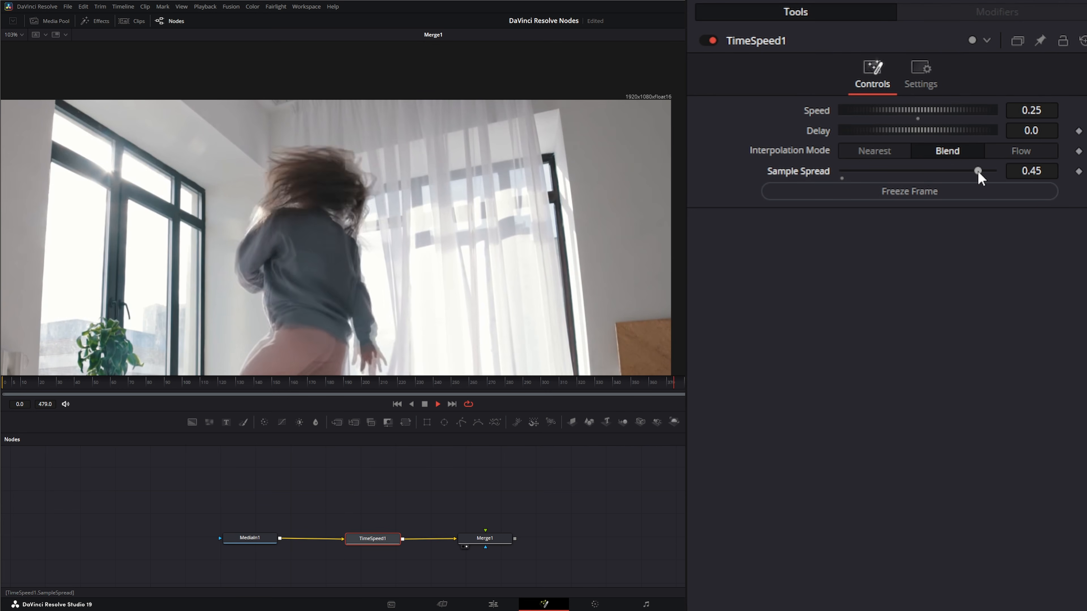
drag(923, 172, 936, 177)
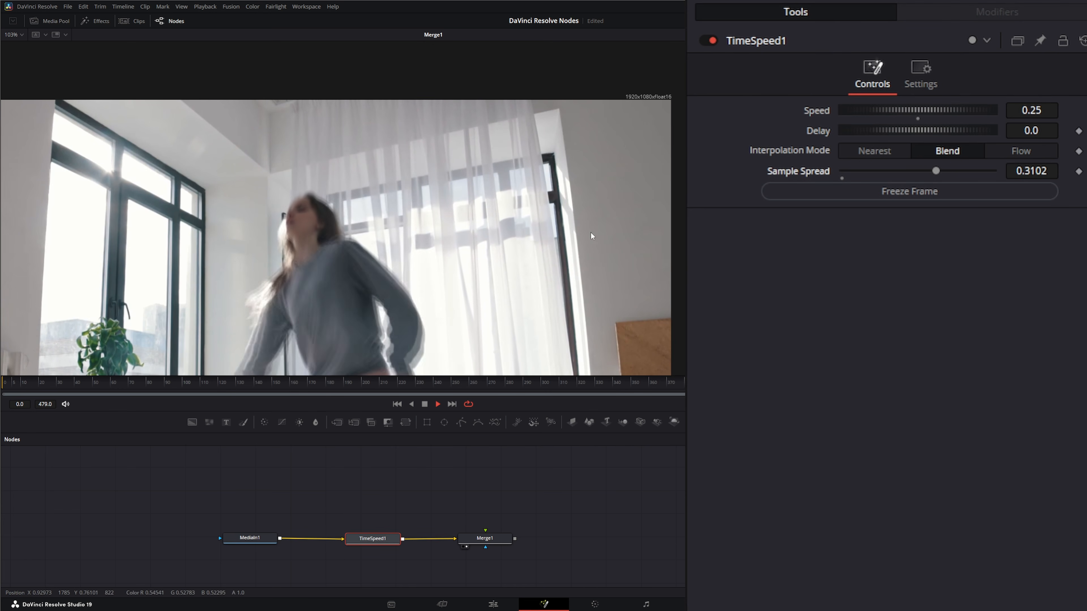
drag(468, 271, 395, 172)
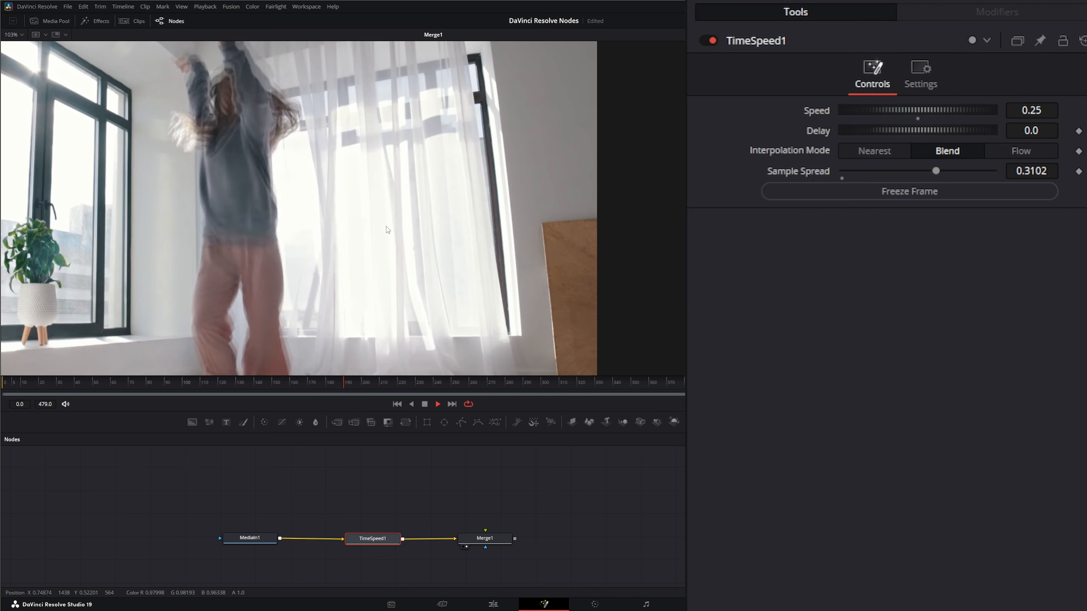
click(437, 403)
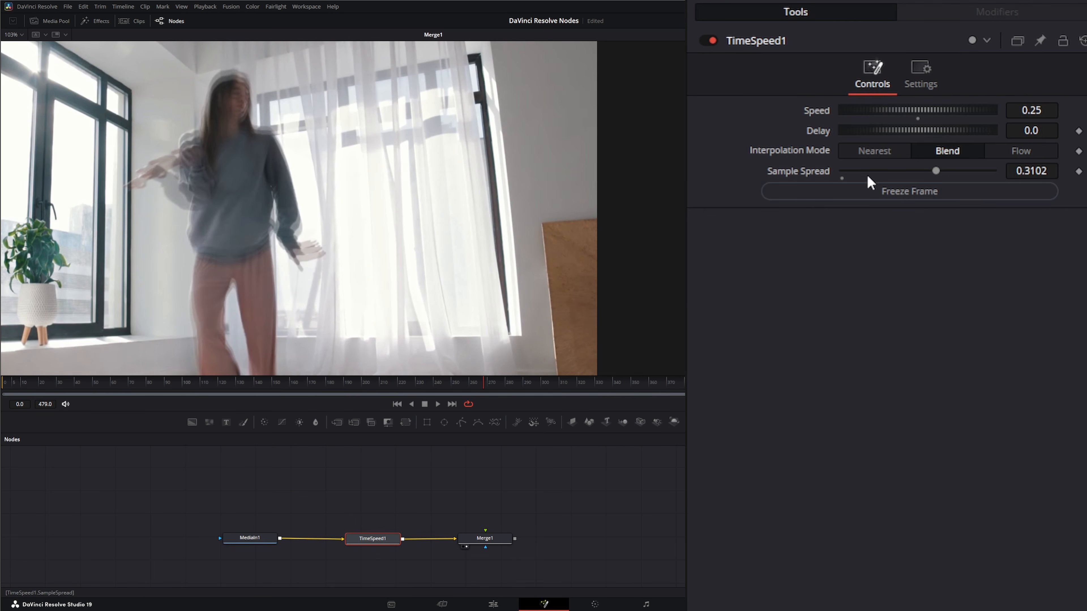
click(438, 406)
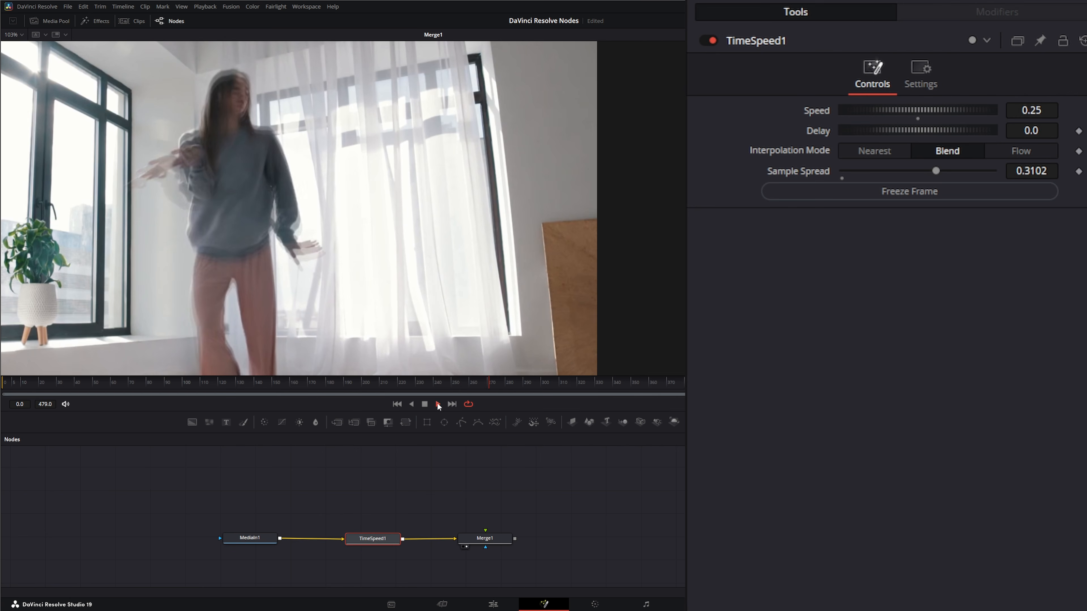
- Freeze the clip at several successive frames during playback, stop it, and examine the animation options of the Freeze Frame control
click(891, 197)
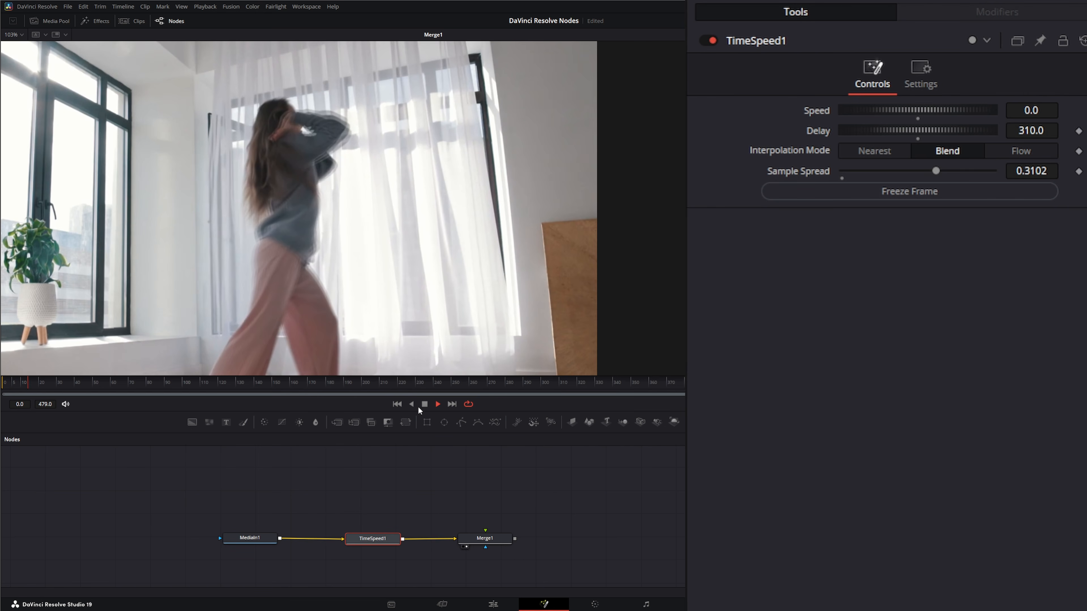
click(895, 194)
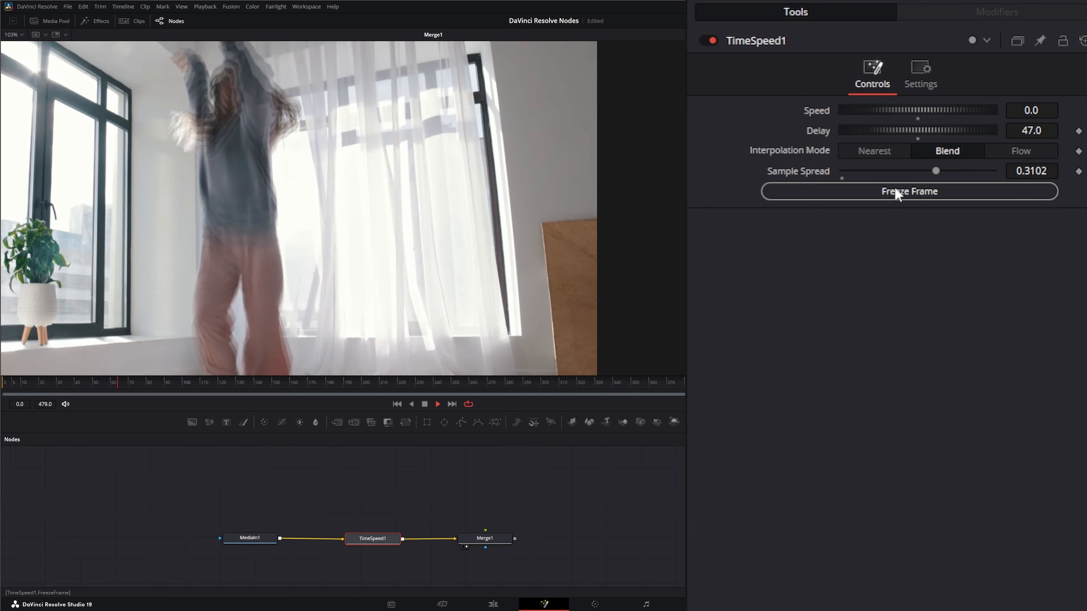
click(895, 193)
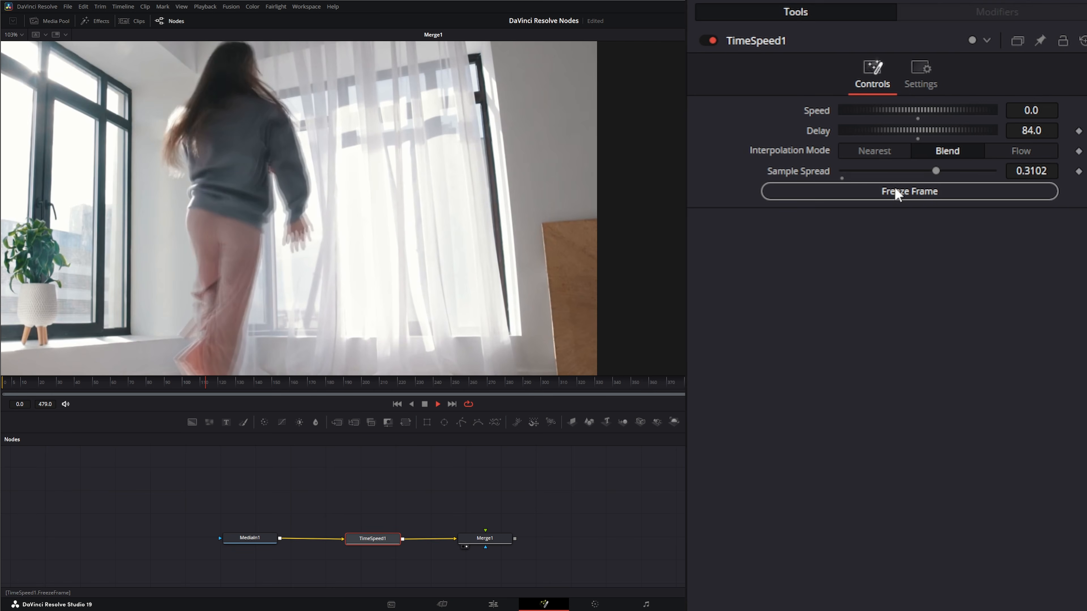
click(895, 194)
click(895, 194)
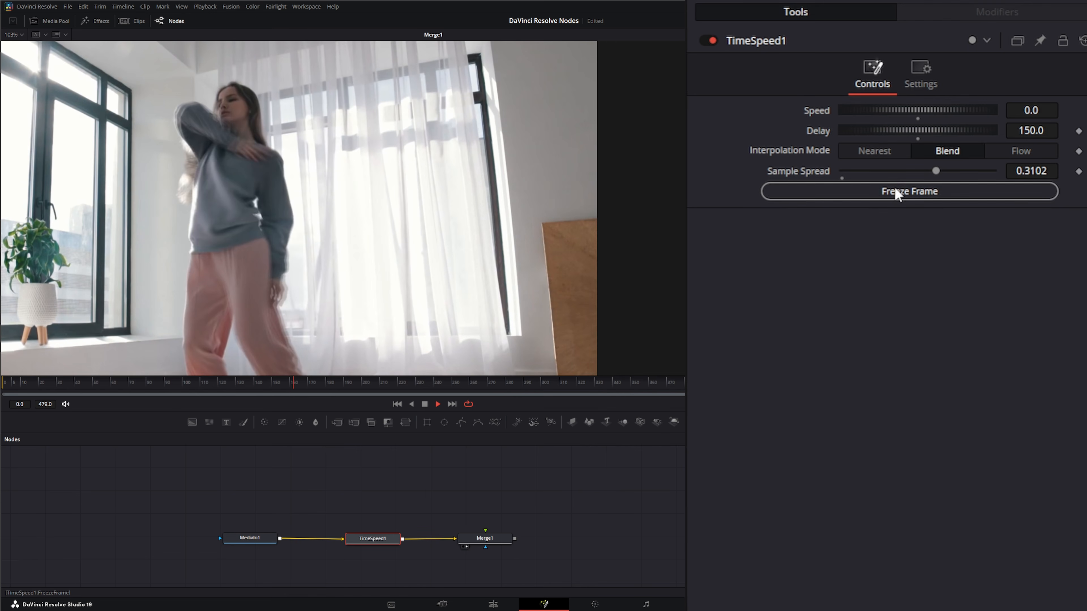
click(895, 193)
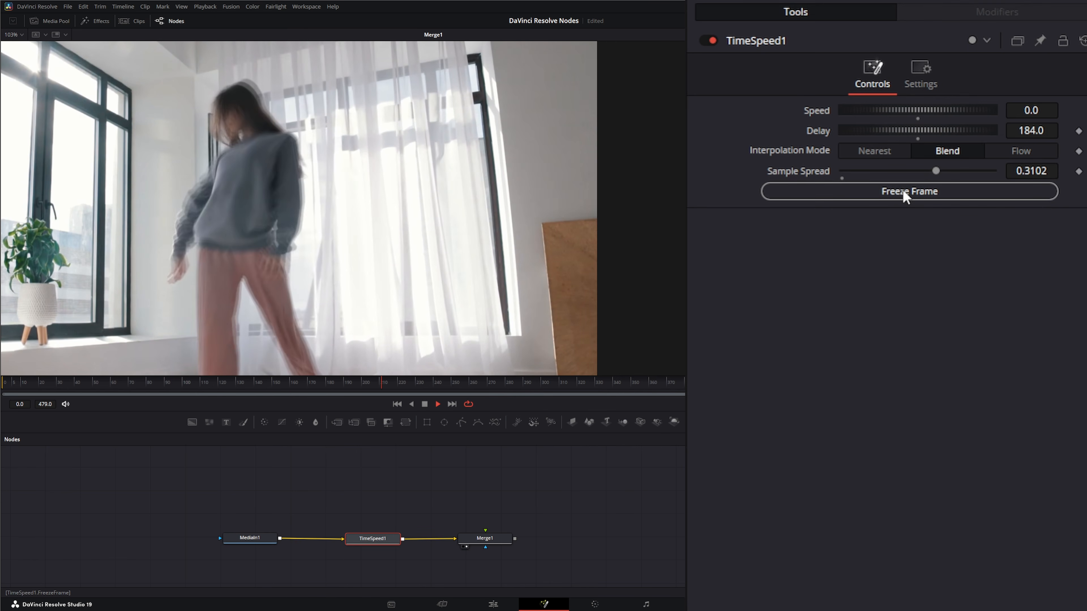
click(904, 193)
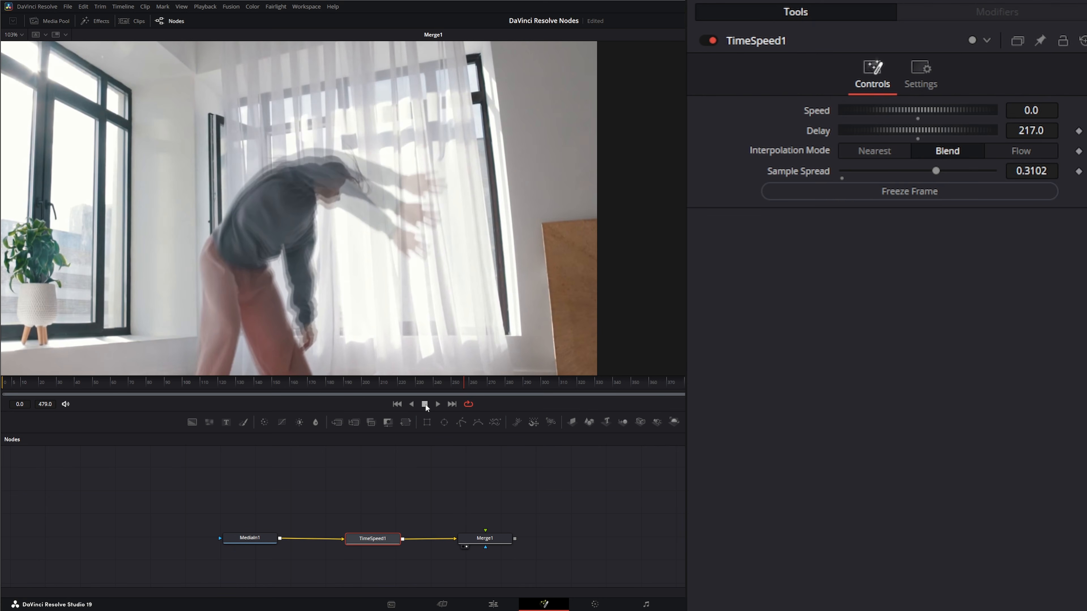
right_click(813, 193)
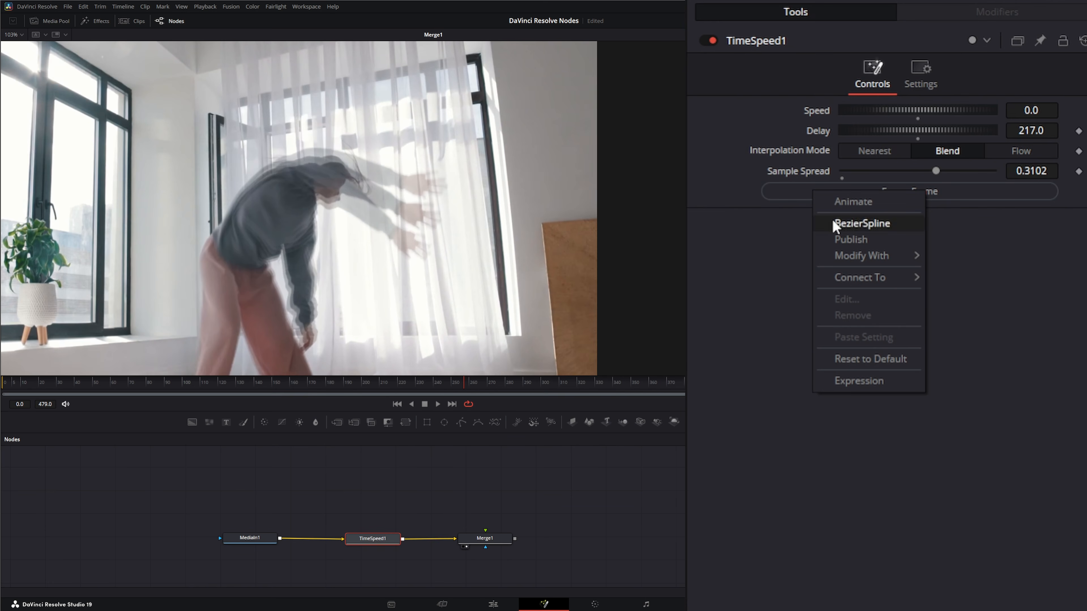
- Refreeze the clip with a delay of 33 and keyframe the Delay there, at 11.8 near frame 107 and at 77 near frame 160
click(438, 402)
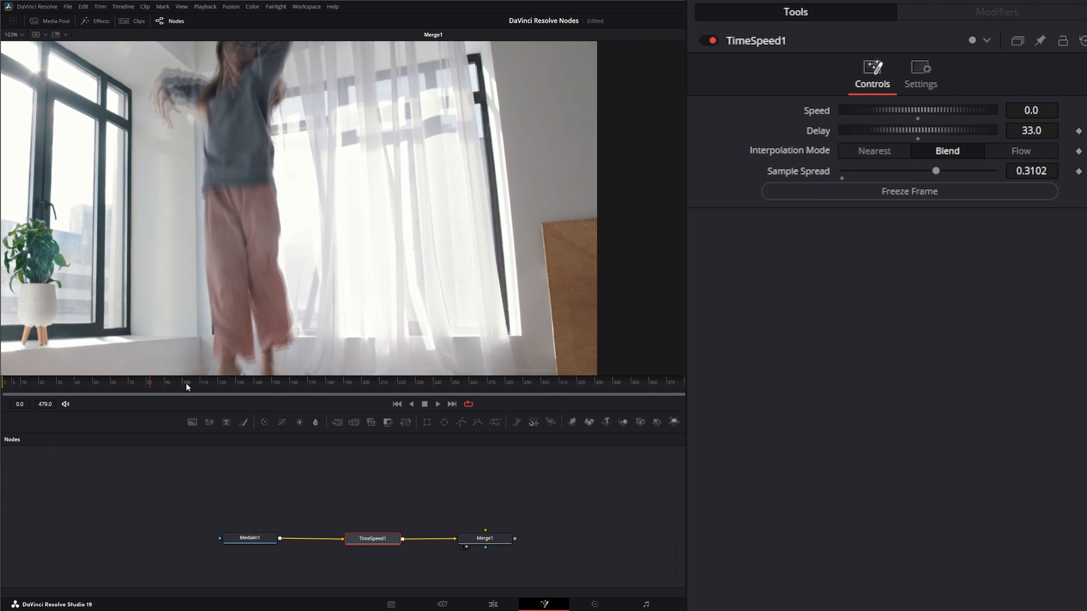
click(1079, 130)
drag(950, 130, 916, 129)
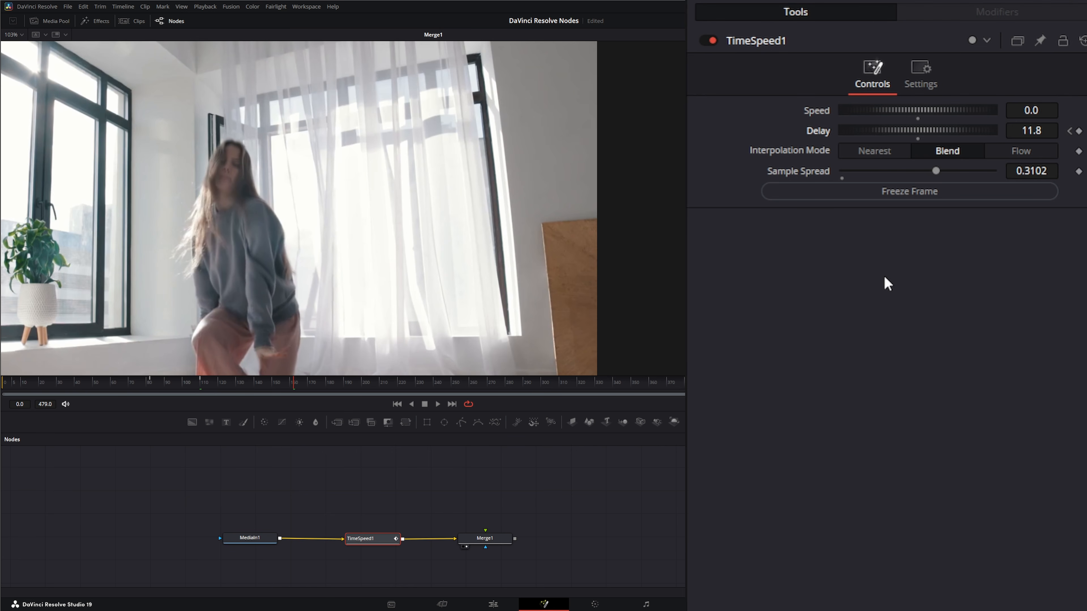
drag(980, 127, 1019, 129)
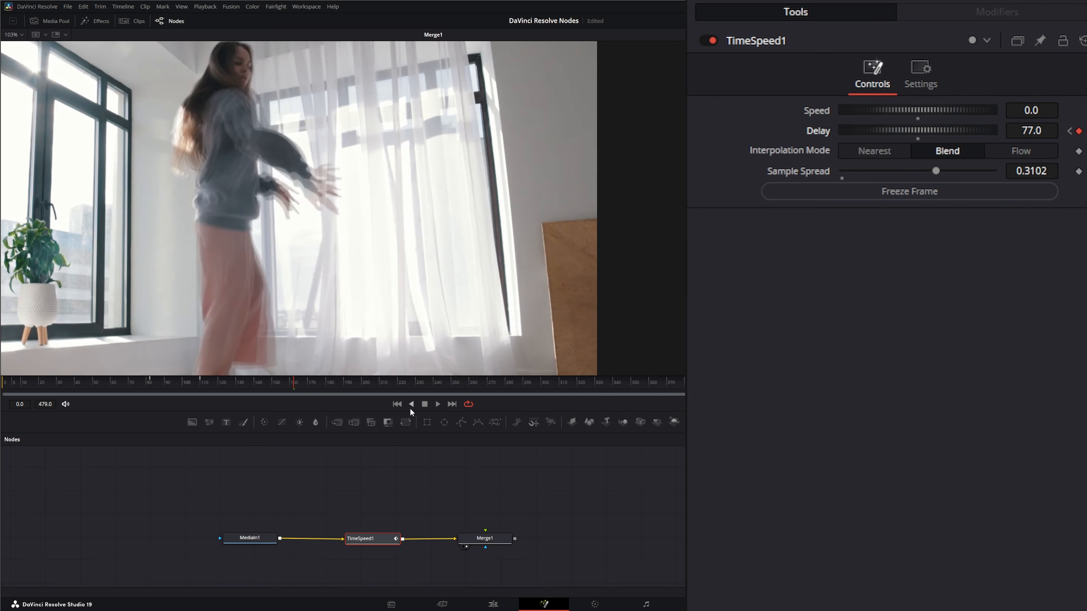
- Review the animated delay by playing from the first frame and scrubbing, and switch the TimeSpeed1 interpolation mode to Flow
click(397, 404)
click(437, 404)
drag(153, 380, 498, 383)
click(1024, 151)
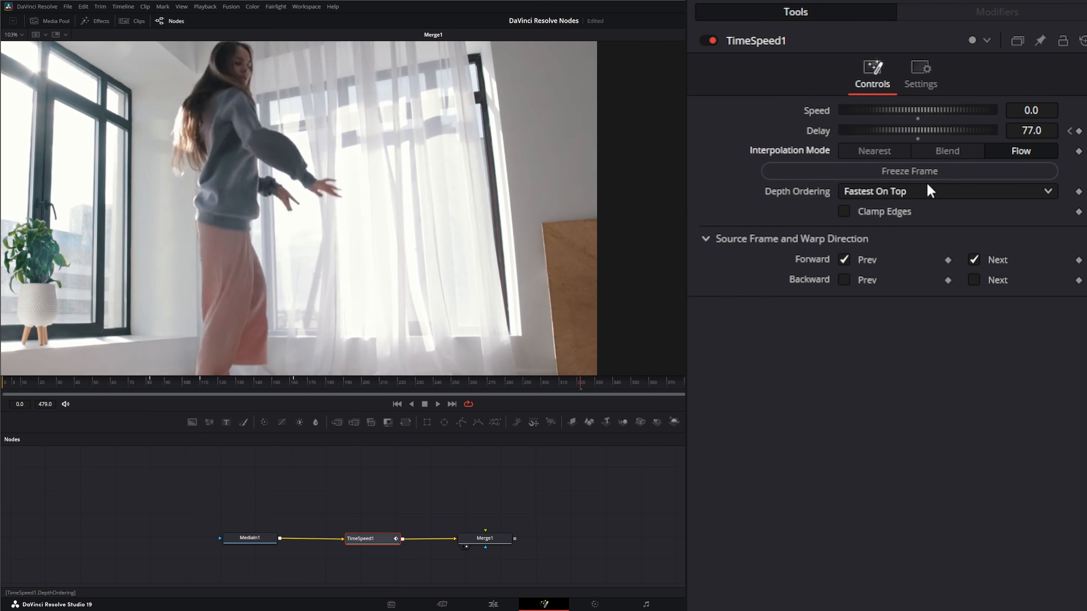